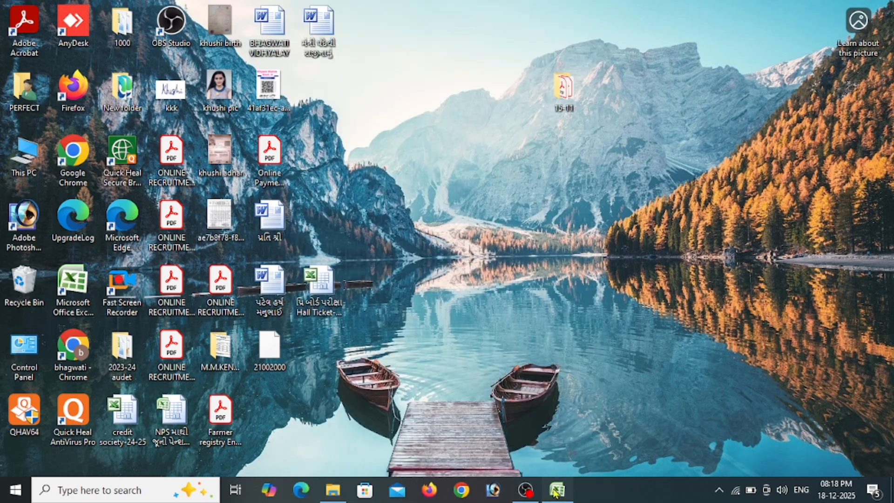
Switch to the Hall Ticket-2026 workbook in Excel and set the medium in cell B2 to GUJ
click(557, 490)
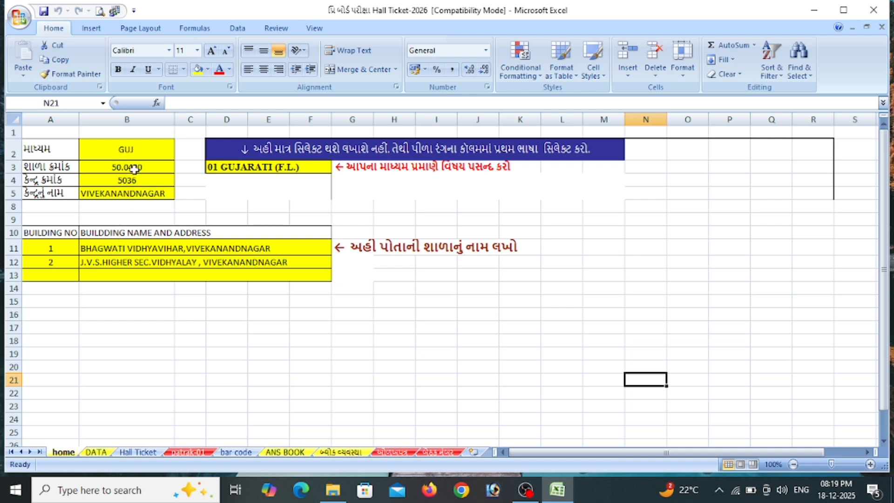
click(142, 152)
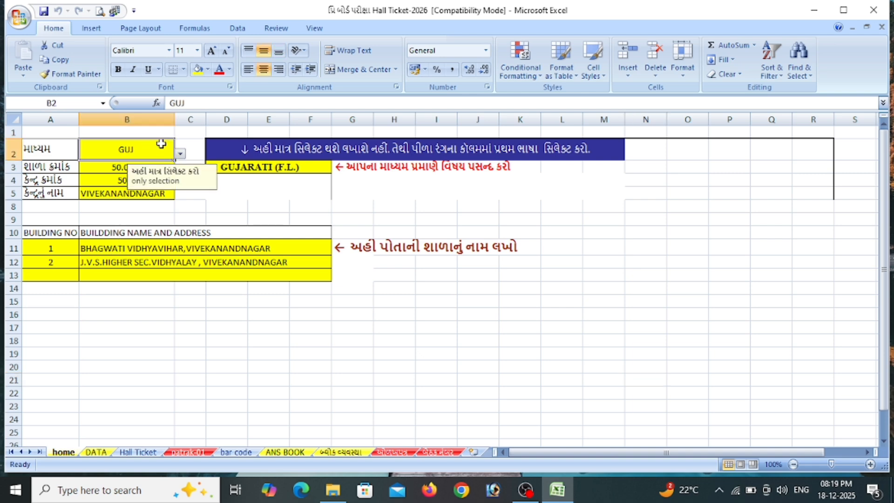
click(180, 155)
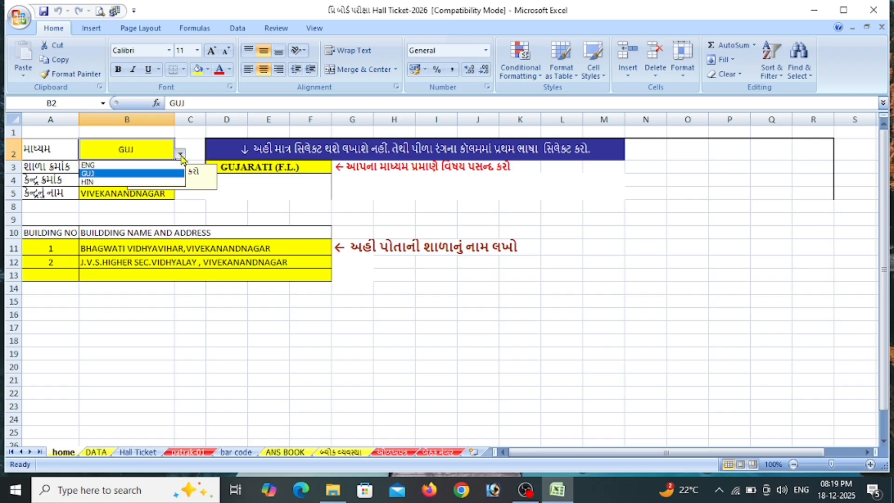
click(150, 174)
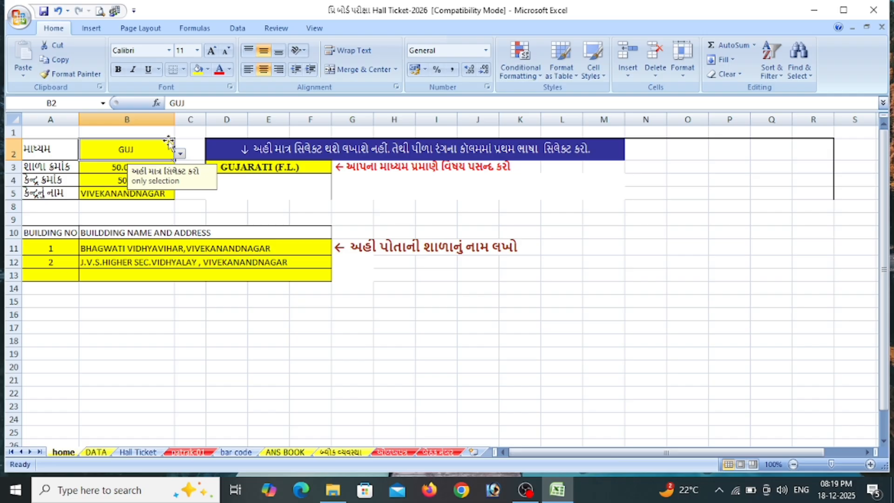
Choose 01 GUJARATI (F.L.) as the first-language subject in D3, and select the centre name cell B5
click(280, 166)
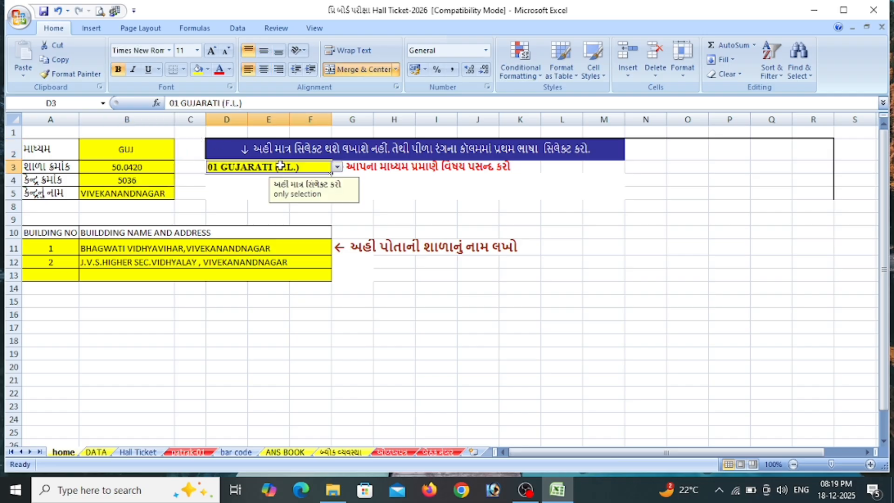
click(337, 166)
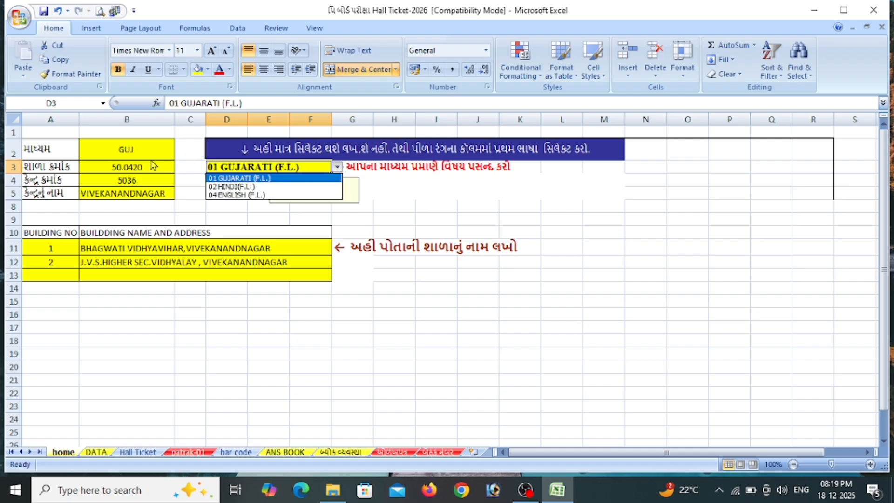
click(241, 171)
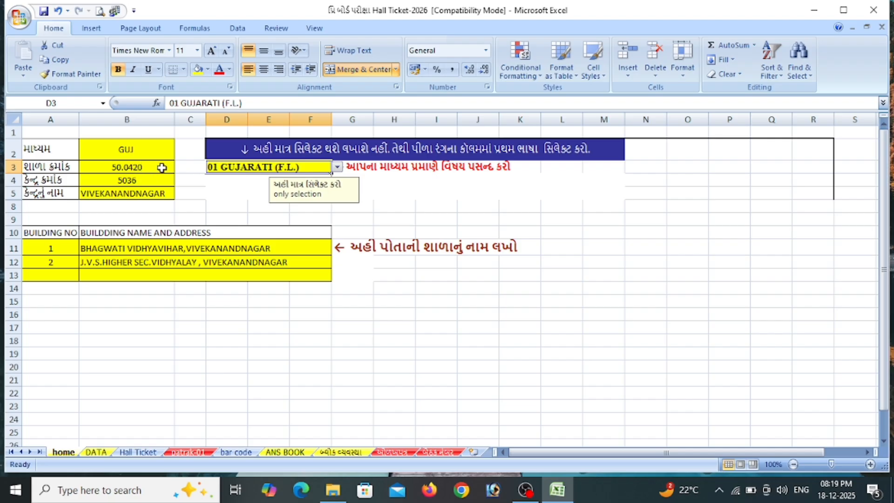
click(146, 194)
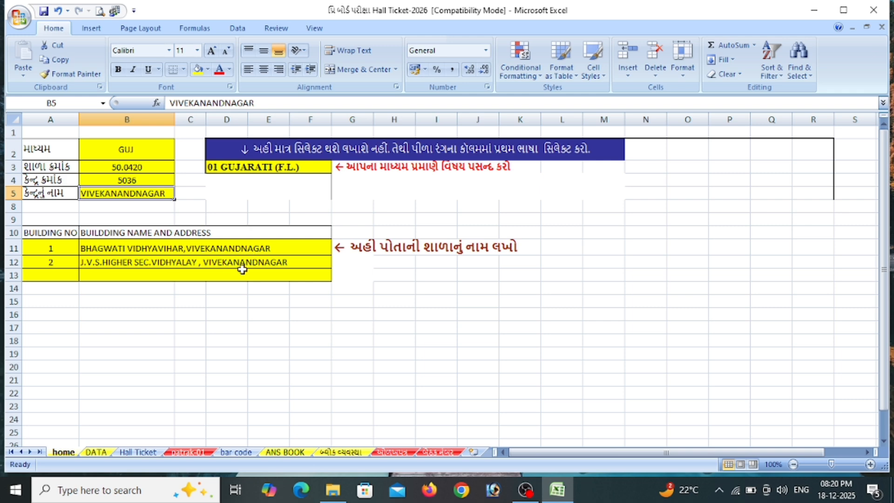
Open the DATA sheet and go to cell A1 at the start of the student table
click(97, 452)
key(Up)
key(Up)
key(Up)
key(Up)
key(Up)
key(Up)
key(Up)
key(Up)
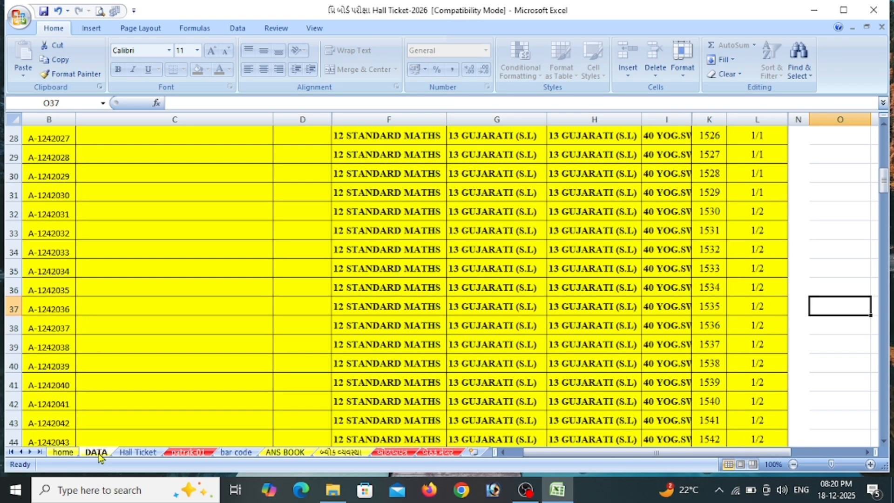
key(Left)
key(Left)
key(Left)
key(Left)
key(Left)
key(Left)
key(Left)
key(Left)
key(Left)
key(Left)
key(Left)
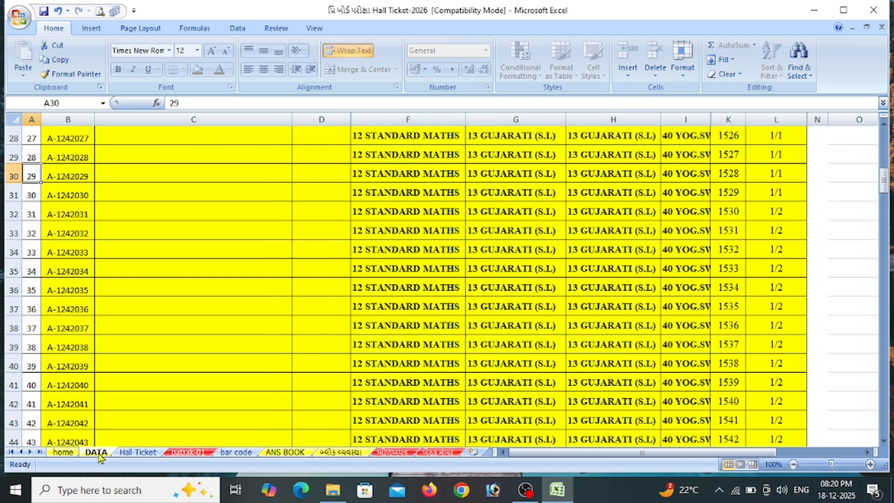
key(Up)
key(Up)
key(Up)
key(Up)
key(Up)
key(Up)
key(Up)
key(Up)
key(Up)
key(Up)
key(Up)
key(Up)
key(Up)
key(Up)
key(Up)
key(Up)
key(Up)
key(Up)
key(Up)
key(Up)
key(Up)
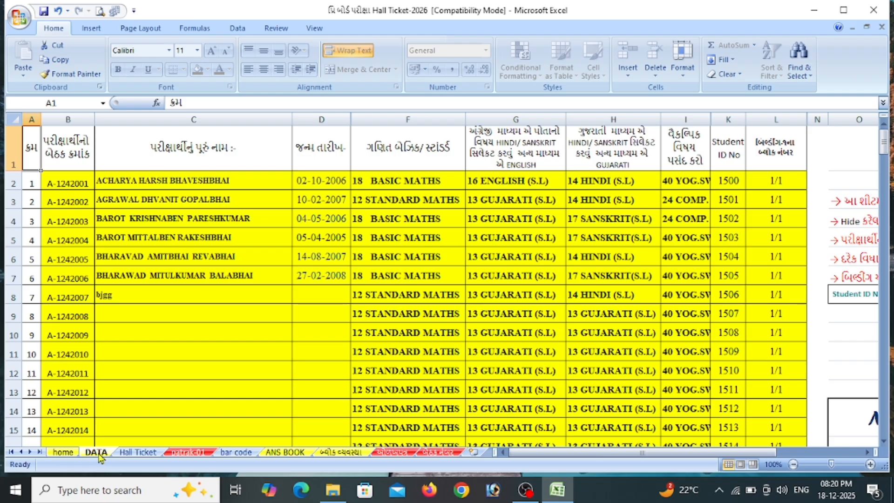
Copy the six student names and birth dates in C2:D7 into the rows starting at C8
click(204, 185)
key(shift+Right)
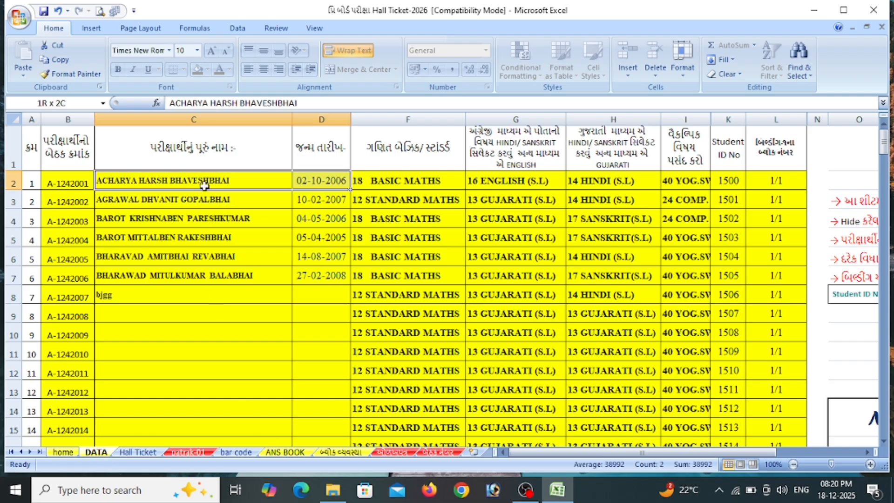
key(shift+Down)
key(shift+Down)
key(shift+Down)
key(shift+Down)
key(shift+Down)
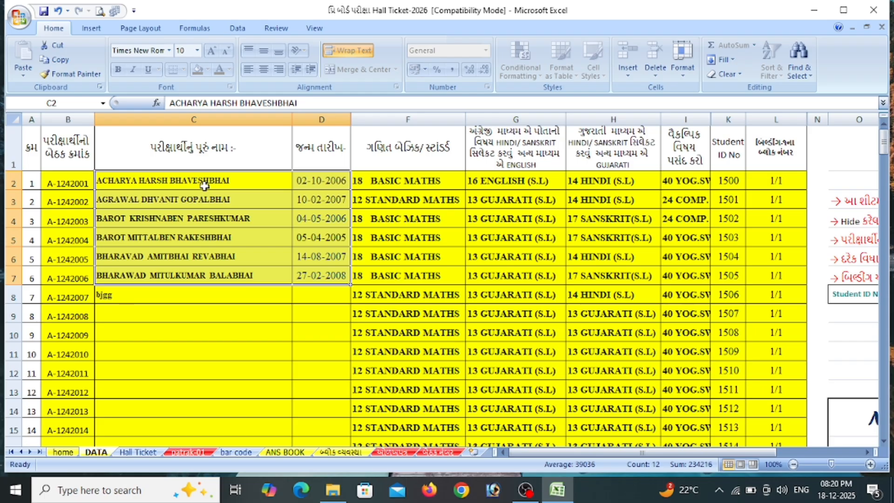
key(ctrl+c)
key(Down)
key(Down)
key(Down)
key(Down)
key(Down)
key(Down)
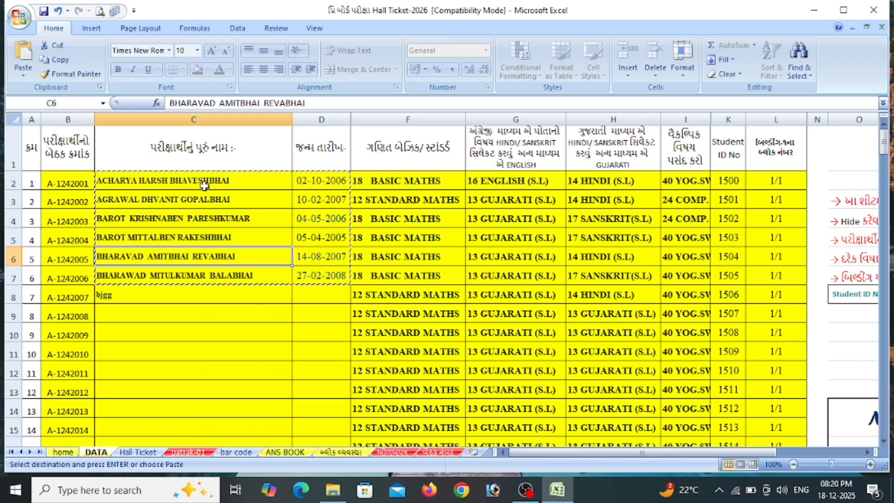
key(ctrl+v)
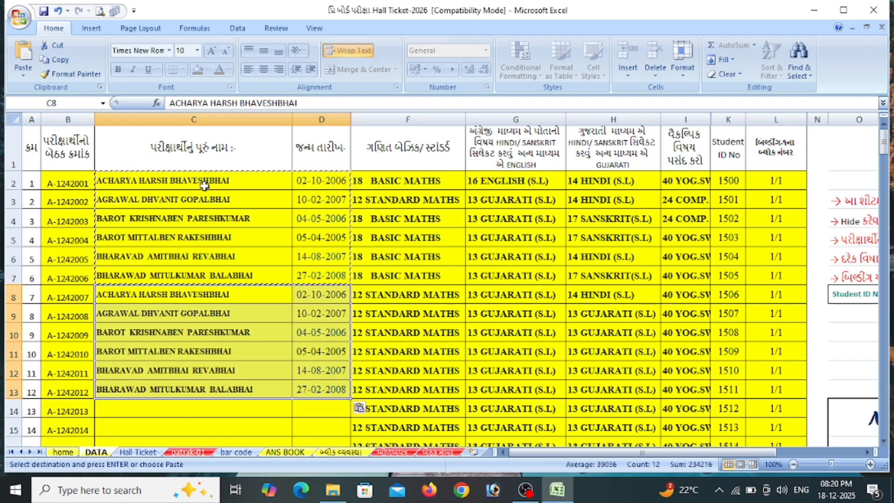
click(205, 259)
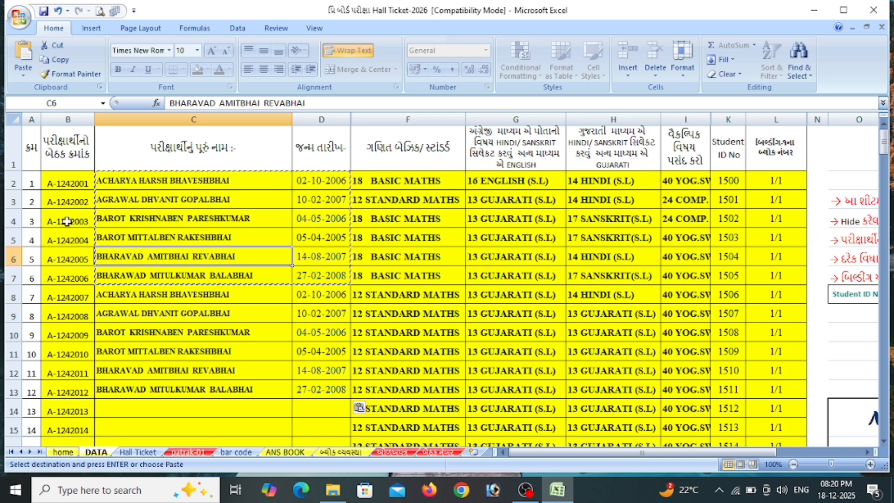
click(75, 182)
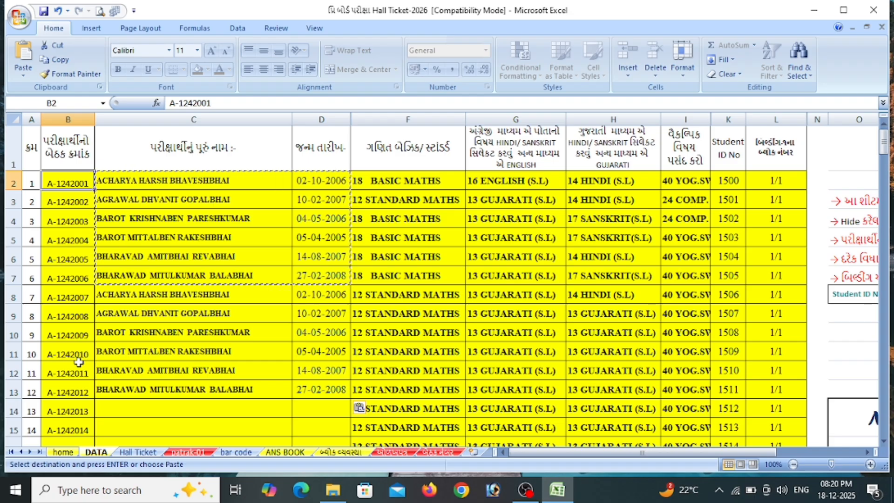
Keep 18 BASIC MATHS as the maths option in F2 and copy it into F3:F8
click(446, 181)
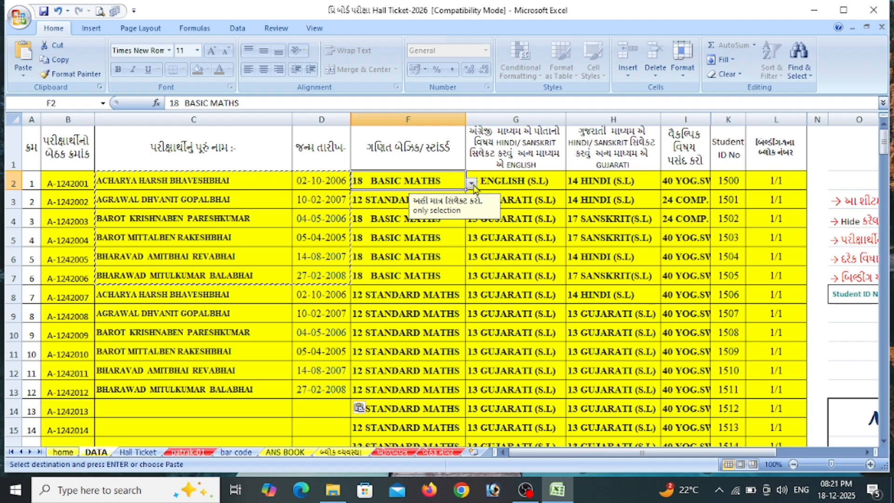
click(472, 183)
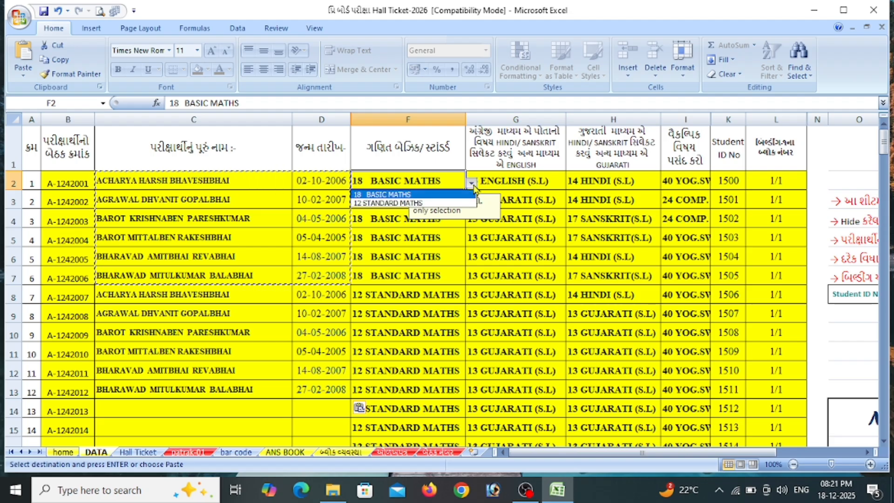
click(385, 263)
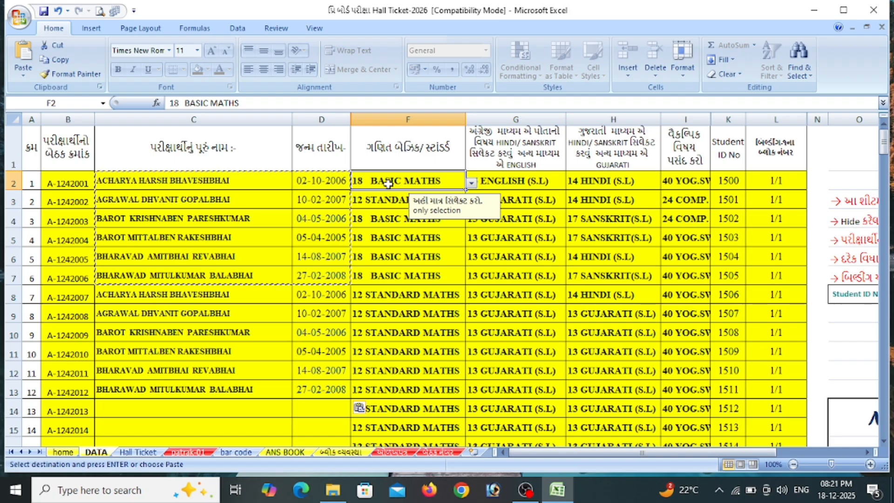
key(ctrl+c)
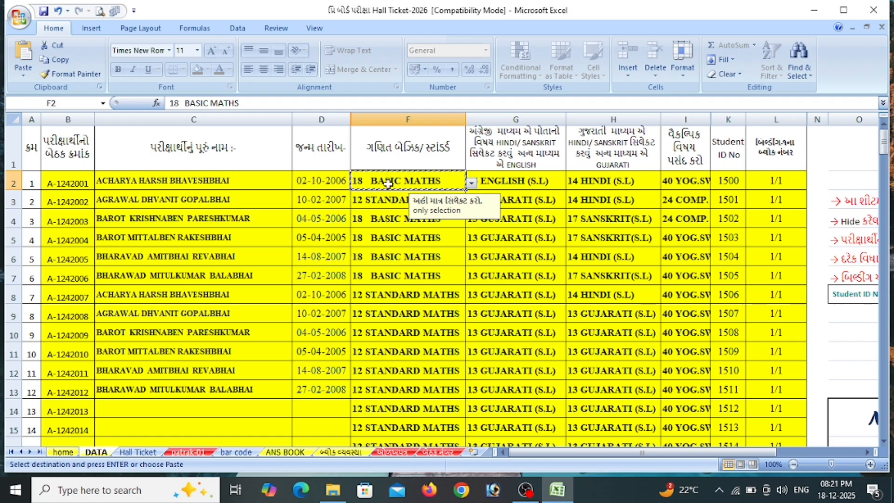
key(Down)
key(shift+Down)
key(shift+Down)
key(shift+Down)
key(shift+Down)
key(shift+Down)
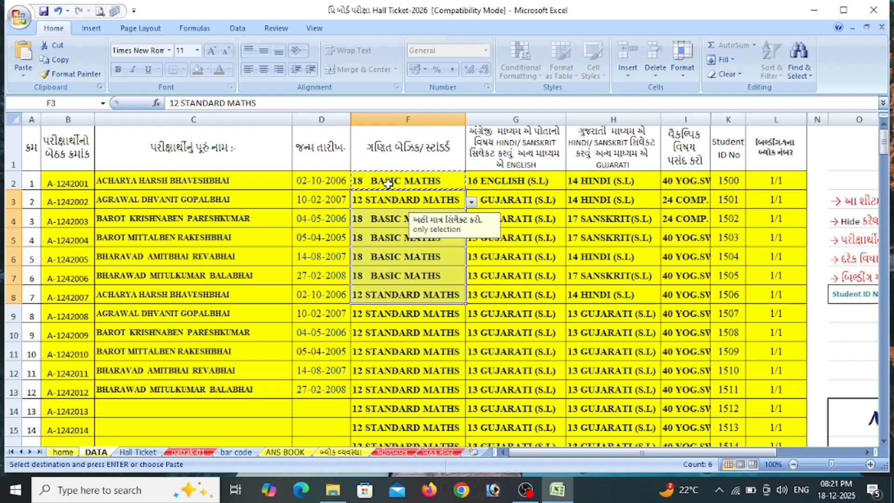
key(ctrl+v)
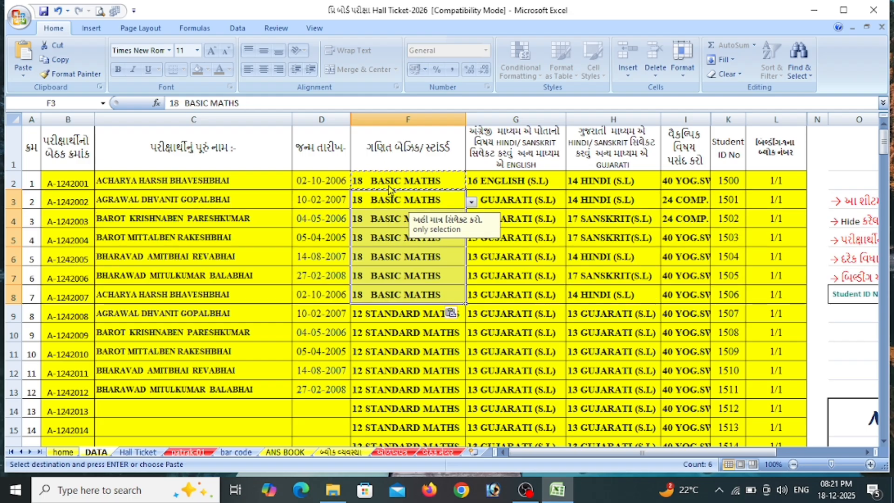
Set the maths option of the student in row 6 to 12 STANDARD MATHS
click(396, 254)
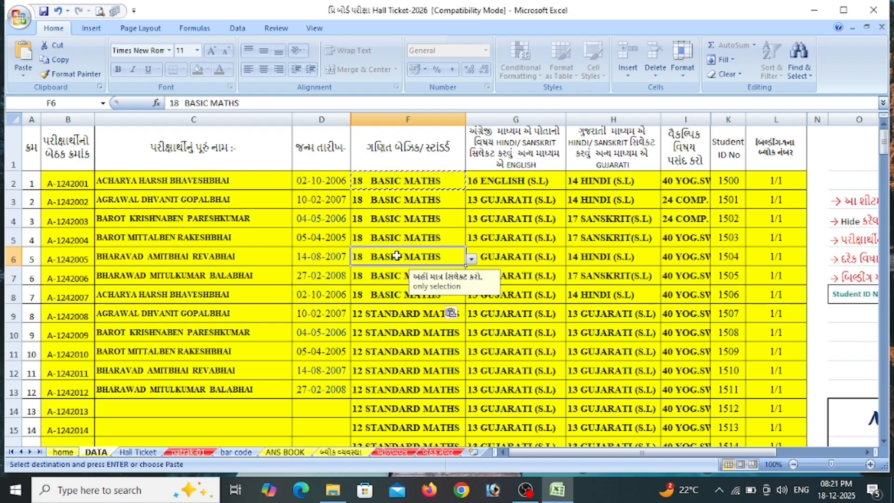
click(472, 260)
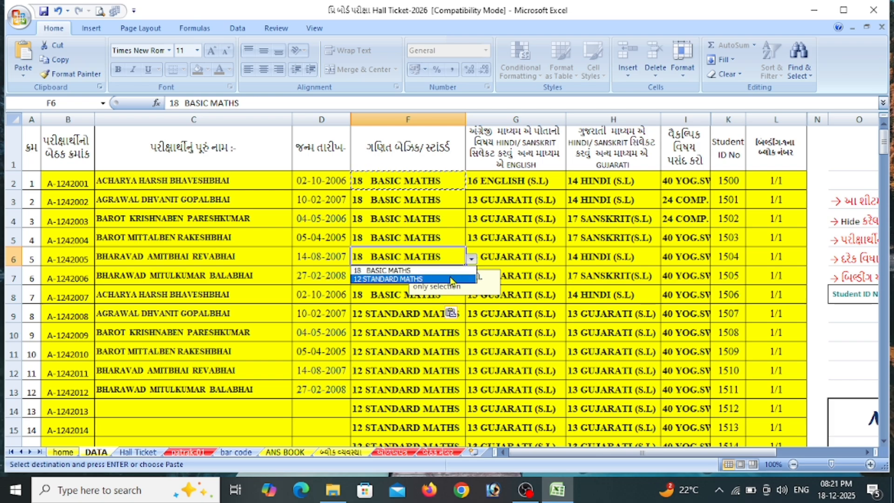
click(387, 279)
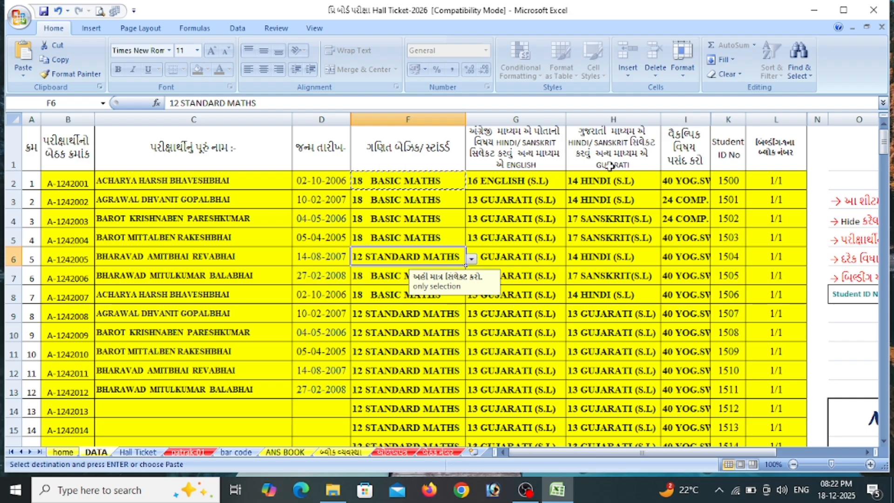
Choose 40 YOG.SWA SHASHIK-T as the optional subject for the first student in I2
click(685, 182)
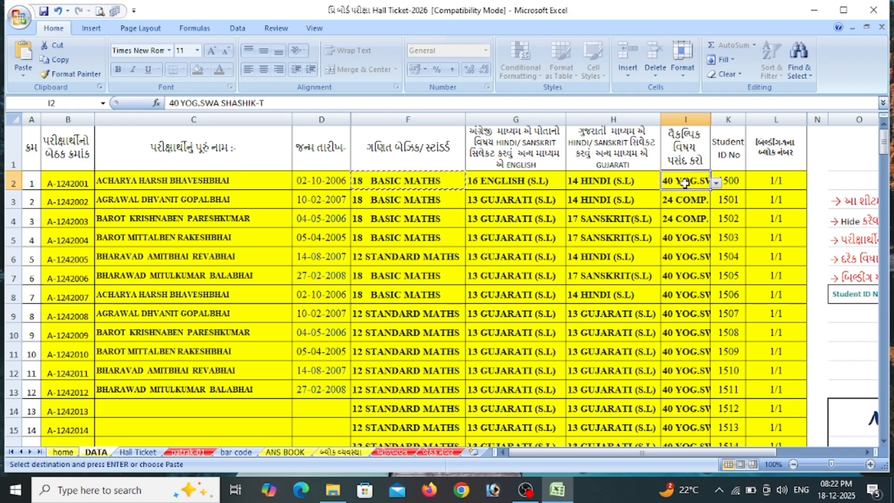
click(716, 185)
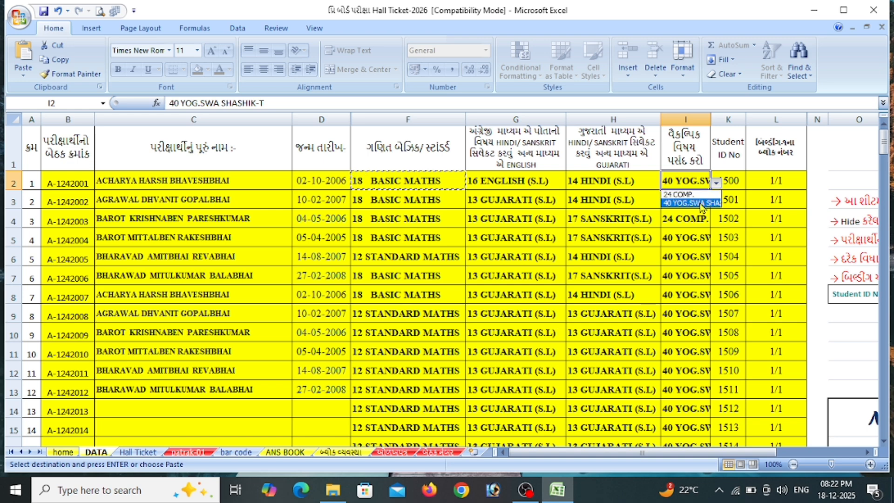
click(703, 204)
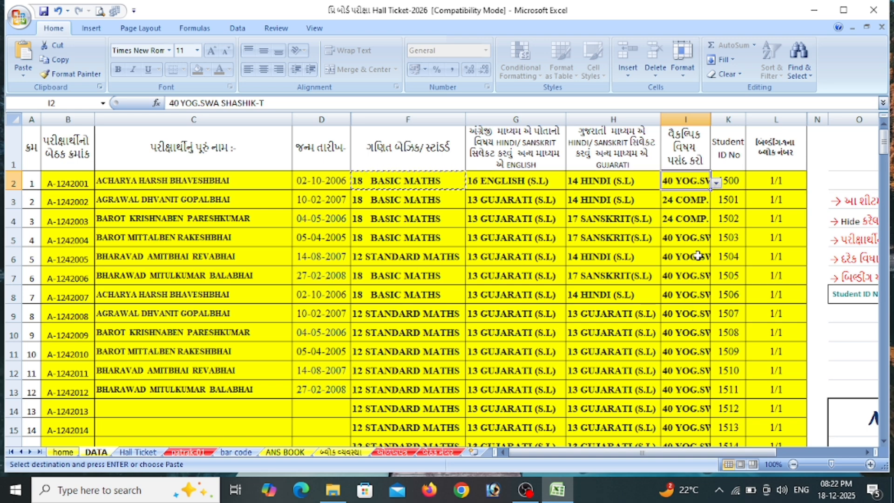
Check the first student's ID and block number cells against the building list on the home sheet
click(731, 182)
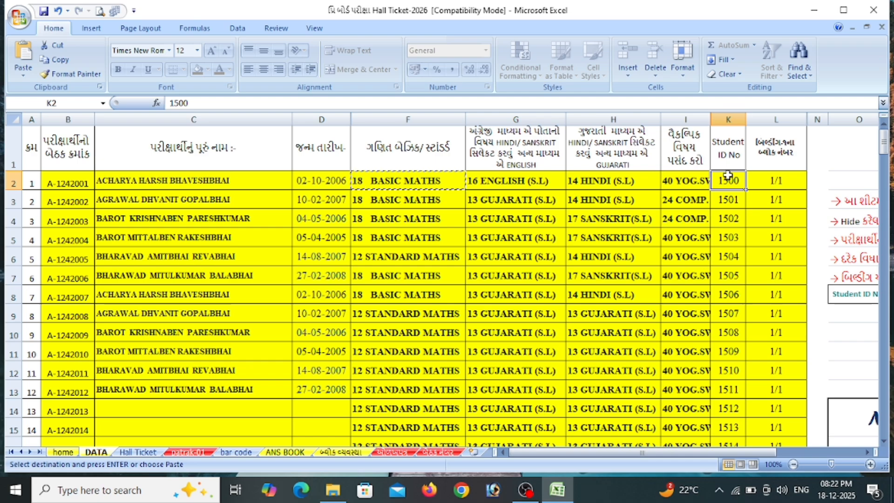
click(780, 180)
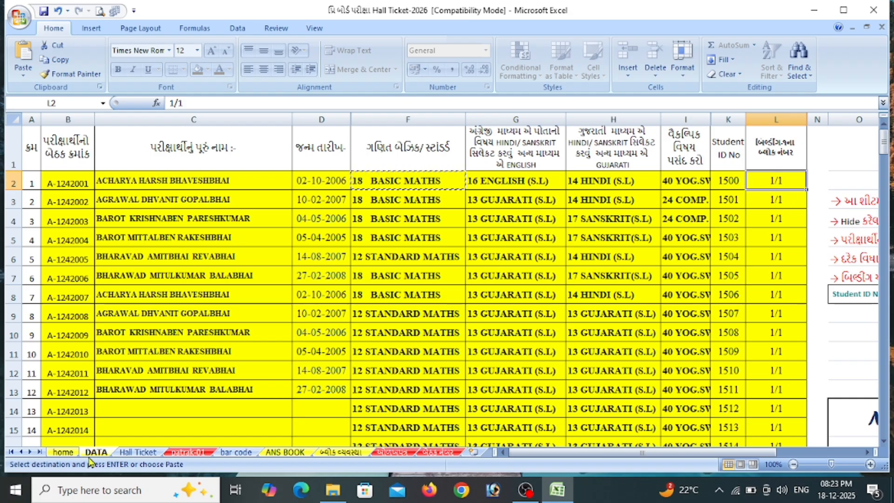
click(70, 452)
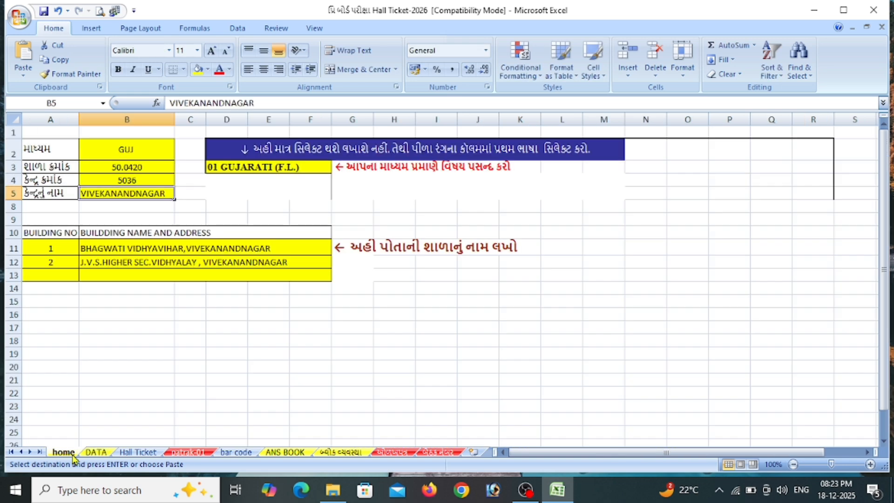
click(97, 452)
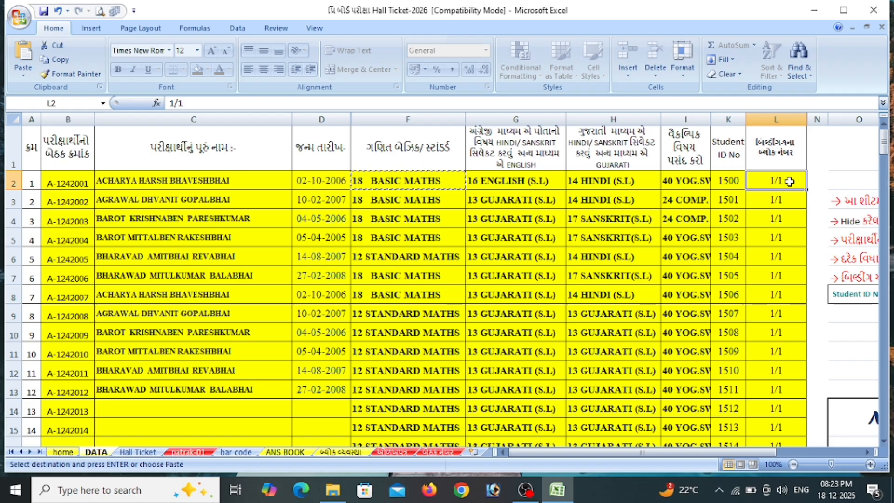
Examine the building and block number assignments in column L of the DATA sheet down to row 33
key(Down)
key(Down)
key(Down)
key(Down)
key(Down)
key(Down)
key(Down)
key(Down)
key(Down)
key(Down)
key(Down)
key(Down)
key(Down)
key(Down)
key(Down)
key(Down)
key(Down)
key(Down)
key(Down)
key(Down)
key(Down)
key(Down)
key(Down)
key(Down)
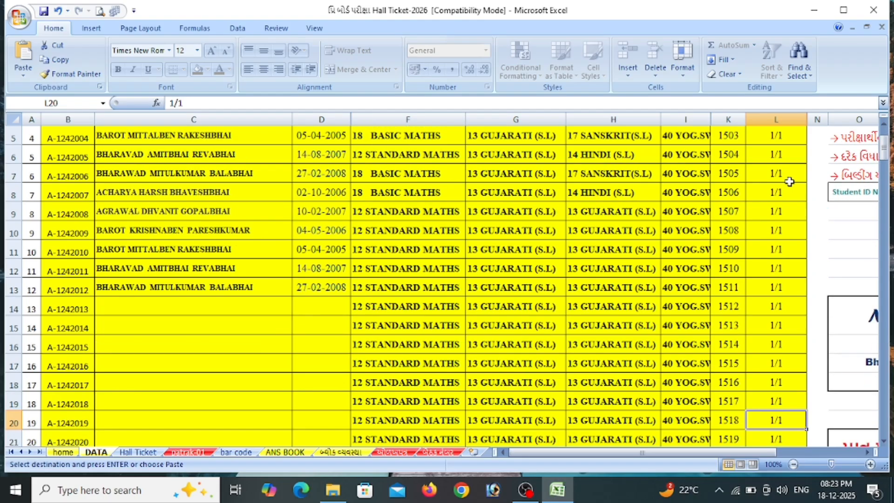
key(Down)
key(Down)
key(Down)
key(Down)
key(Down)
key(Down)
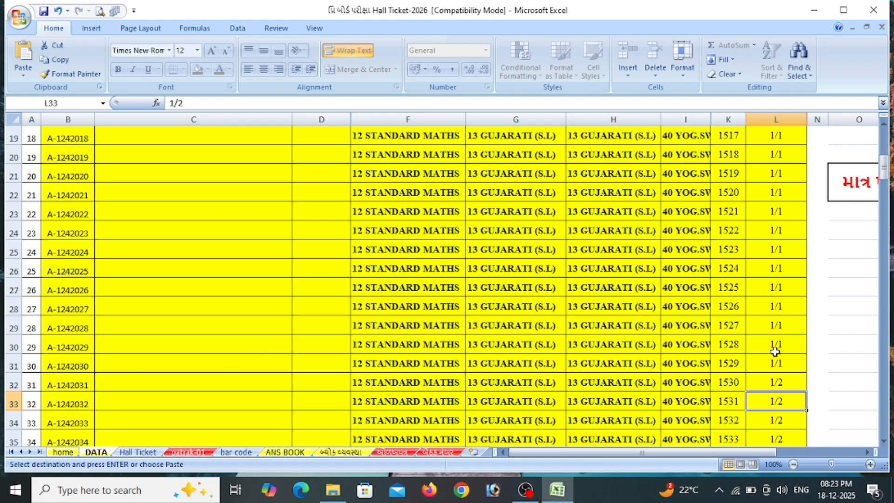
Examine where the building and block numbers change in column L of the DATA sheet from row 32 onward, ending at L62
click(774, 380)
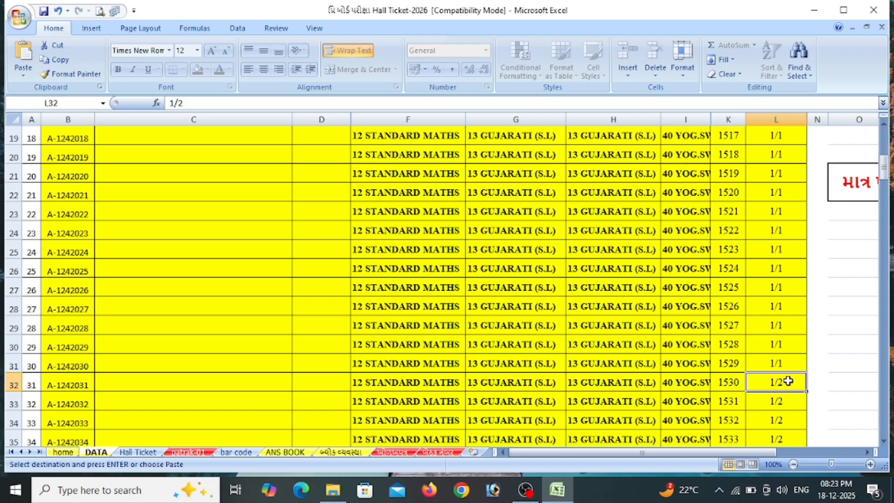
key(Down)
key(Down)
key(Down)
key(Down)
key(Down)
key(Down)
key(Down)
key(Down)
key(Down)
key(Down)
key(Down)
key(Down)
key(Down)
key(Down)
key(Down)
key(Down)
key(Down)
key(Down)
key(Down)
key(Down)
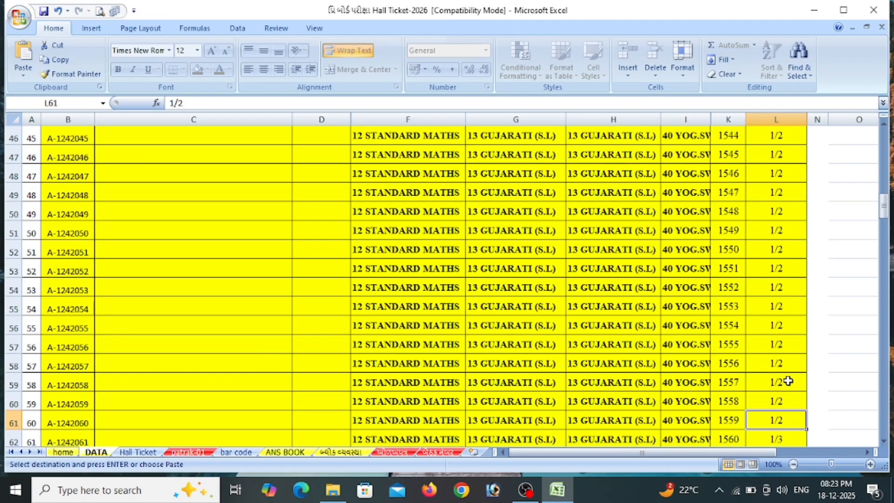
key(Down)
key(Down)
key(Down)
key(Down)
key(Down)
key(Down)
key(Down)
key(Down)
key(Down)
key(Down)
key(Down)
key(Down)
key(Down)
key(Down)
key(Up)
key(Up)
key(Up)
key(Up)
key(Up)
key(Up)
key(Up)
key(Up)
key(Up)
key(Up)
key(Up)
key(Up)
key(Up)
key(Up)
key(Up)
key(Up)
key(Up)
key(Up)
key(Up)
key(Up)
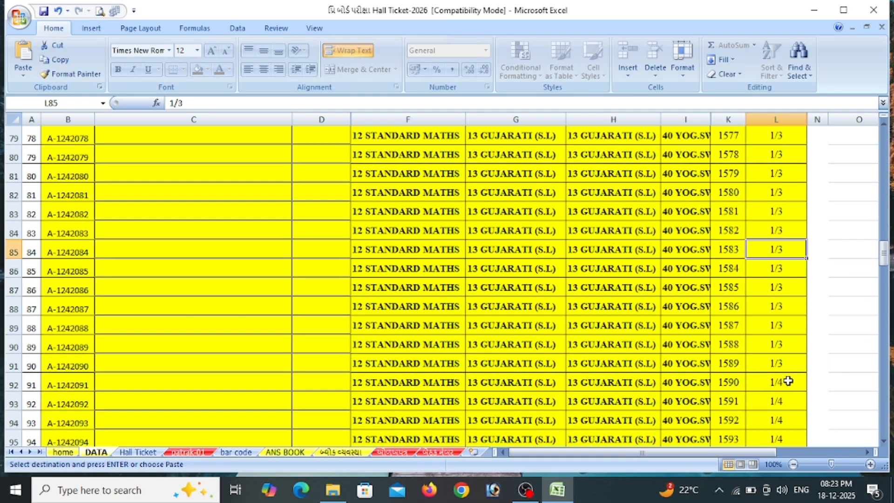
key(Up)
key(Up)
key(Up)
key(Up)
key(Up)
key(Up)
key(Up)
key(Up)
key(Up)
key(Up)
key(Up)
key(Up)
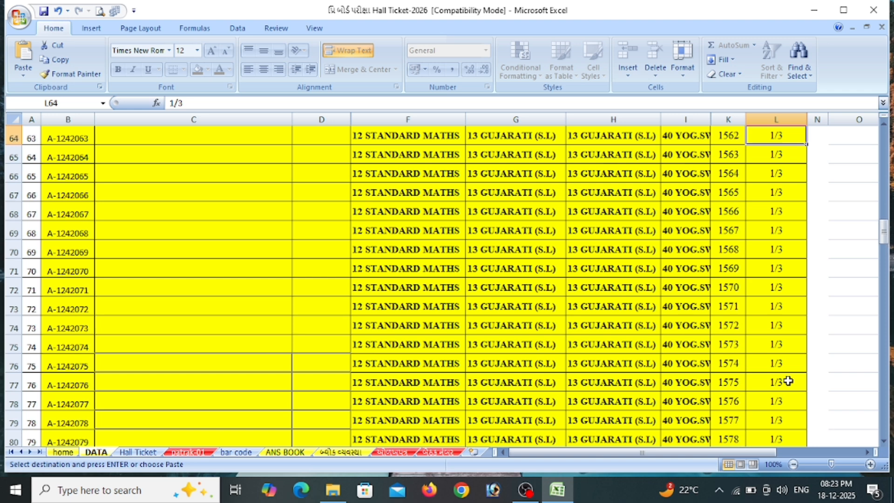
key(Up)
key(Up)
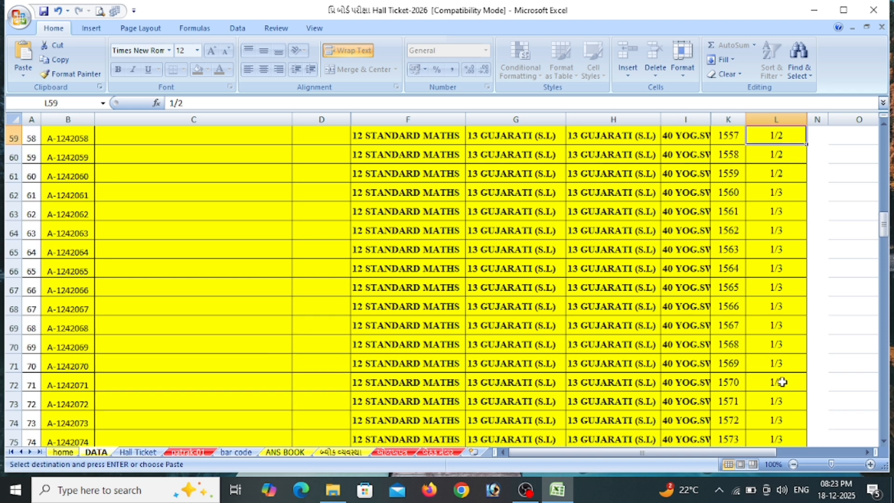
click(792, 189)
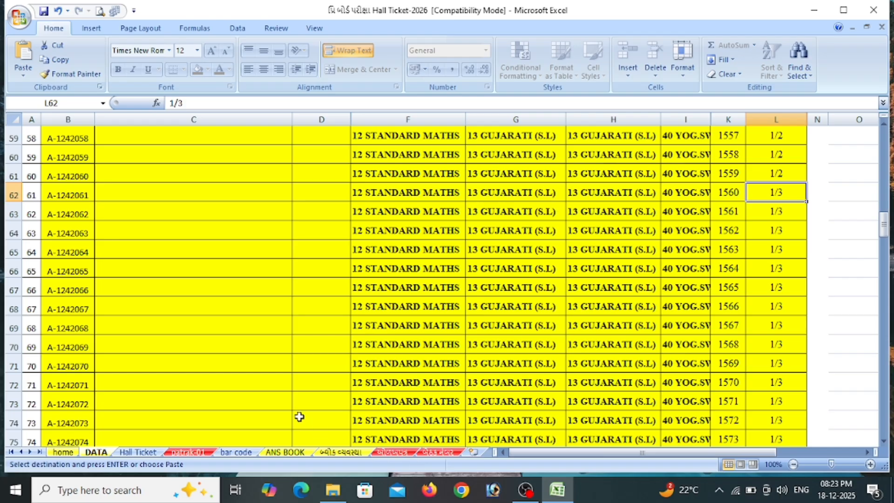
Review the answer book numbers on the ANS BOOK sheet from B1 down to the note below the table
click(285, 452)
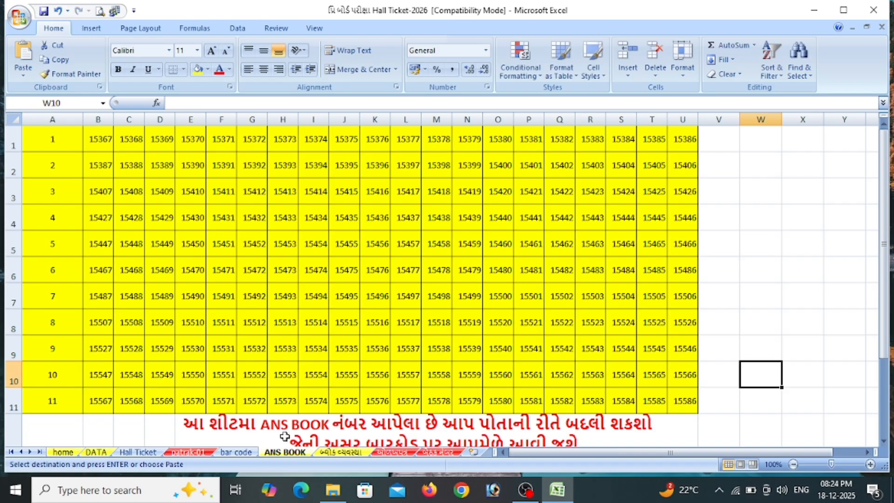
click(106, 141)
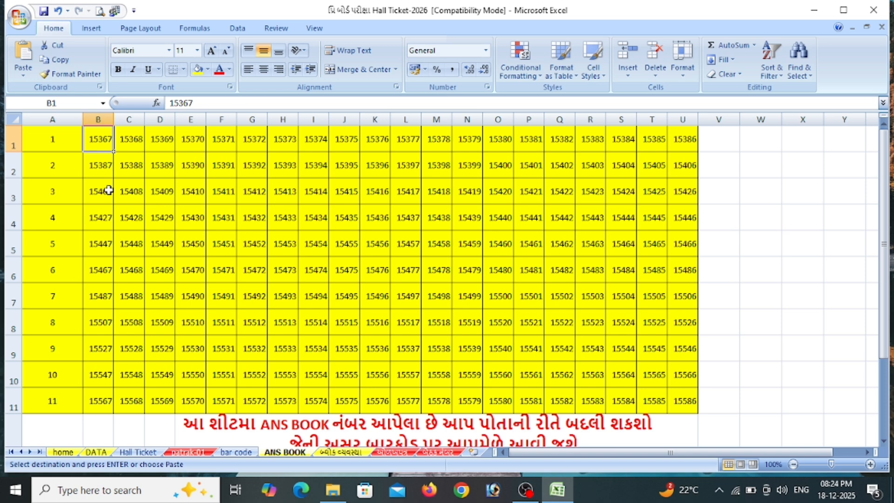
key(Down)
key(Down)
key(Down)
key(Down)
key(Down)
key(Down)
key(Down)
key(Down)
key(Down)
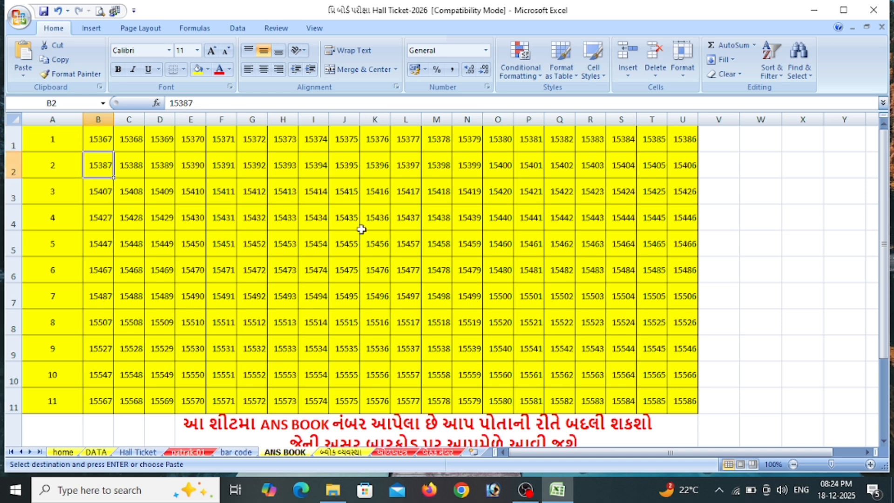
key(Down)
key(Down)
key(Down)
key(Down)
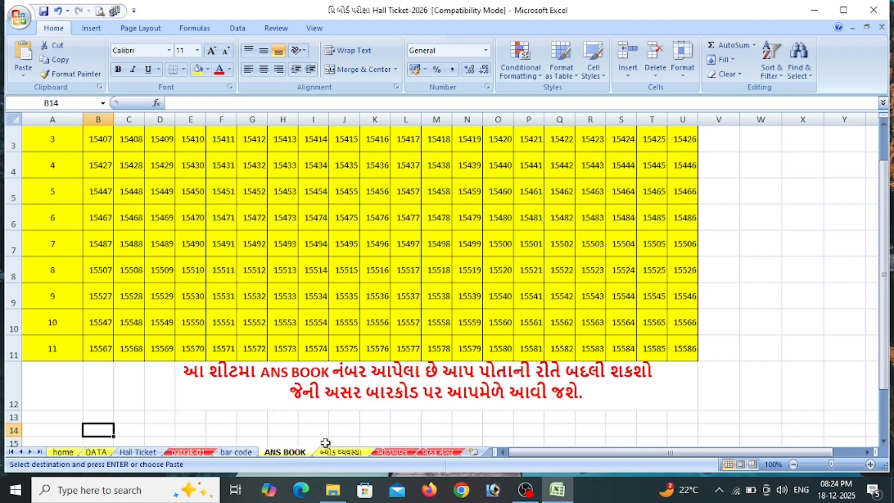
Check the first and last seat number cells of BLOCK-1 on the block arrangement sheet
click(339, 452)
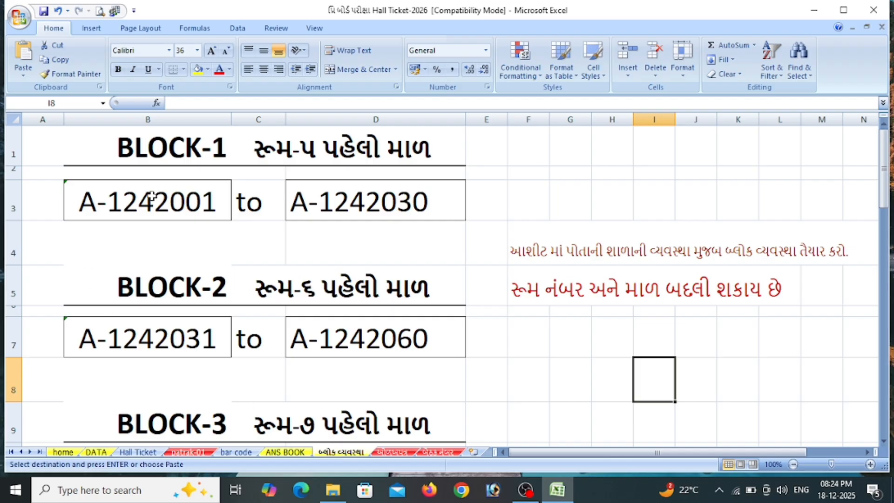
click(151, 196)
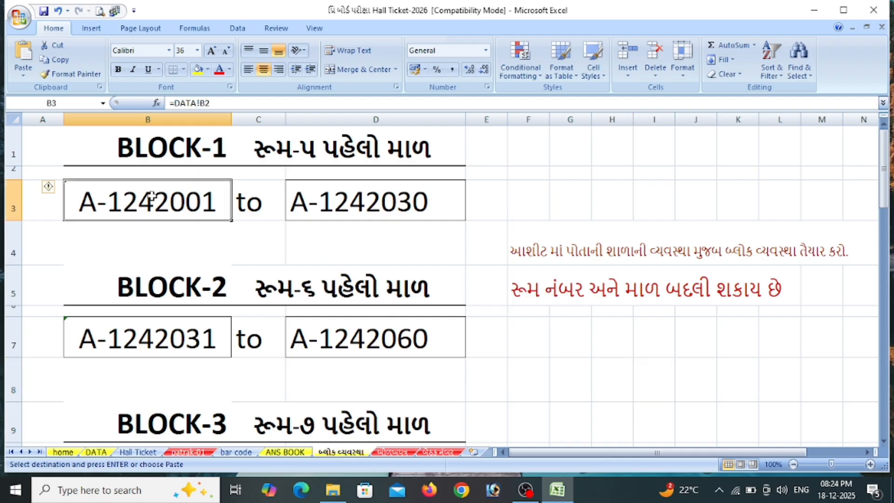
click(331, 200)
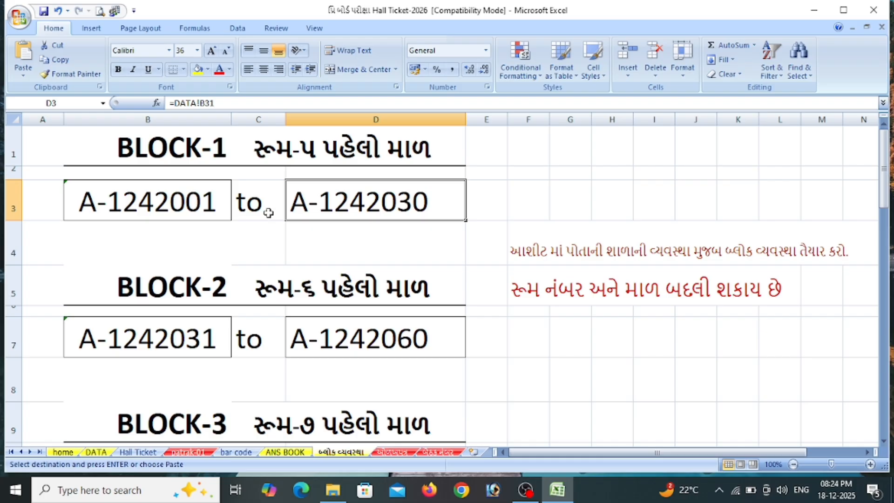
click(256, 230)
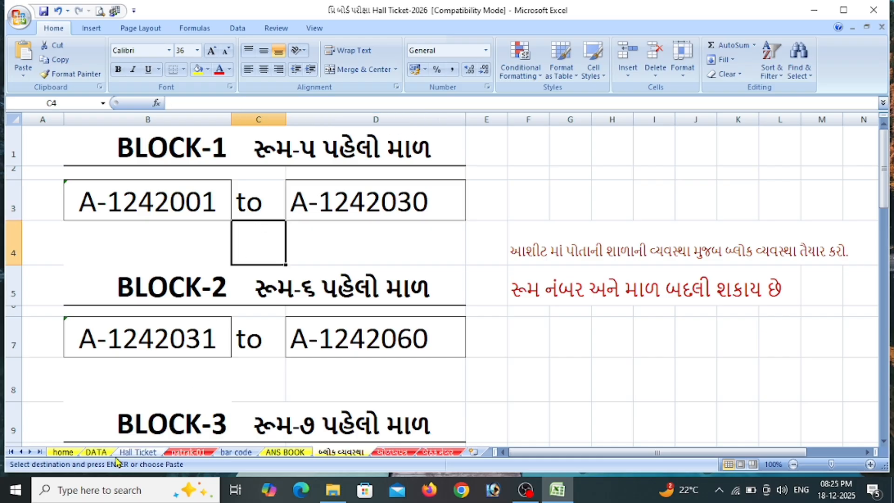
Set the serial number in M4 of the Hall Ticket sheet to 1
click(132, 452)
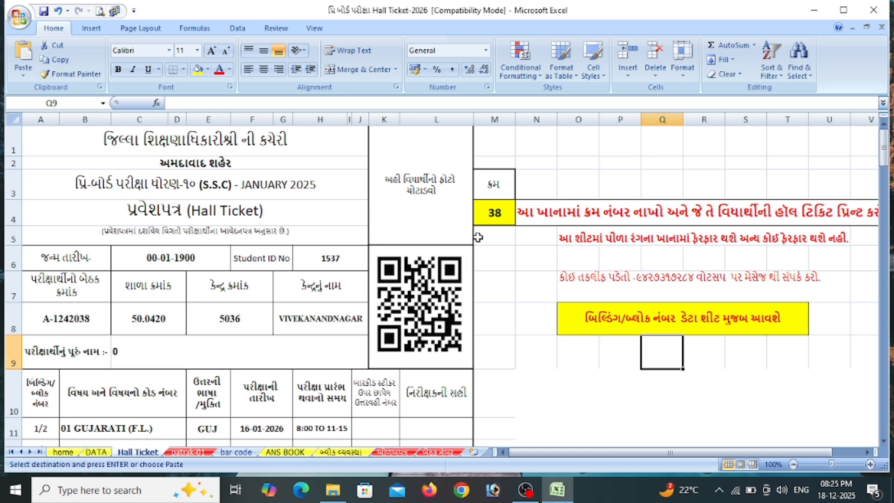
click(486, 217)
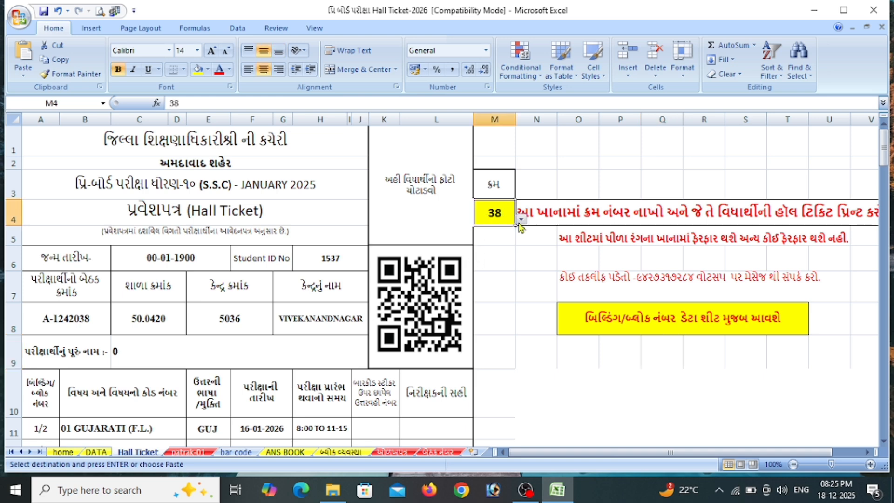
click(521, 219)
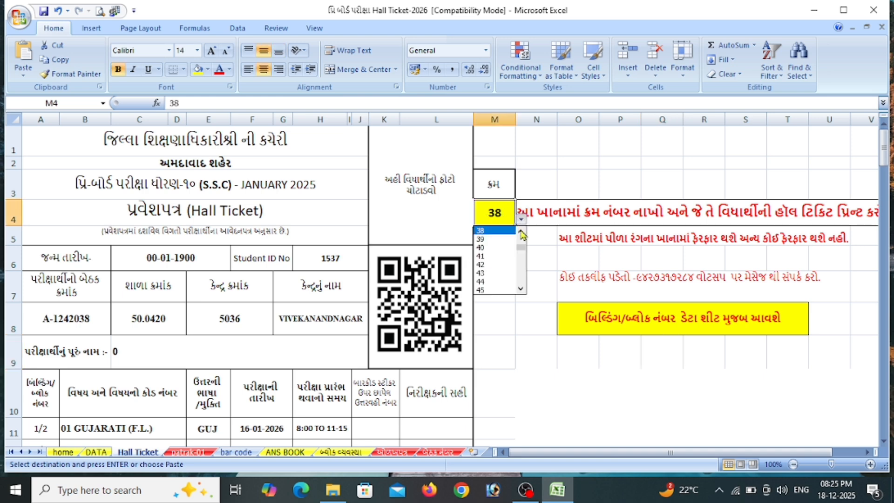
scroll(522, 235, up, 8)
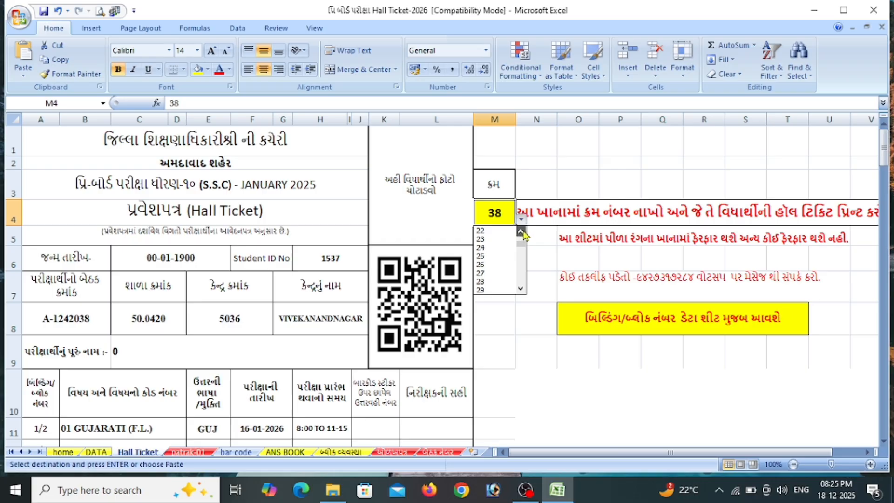
scroll(522, 235, up, 4)
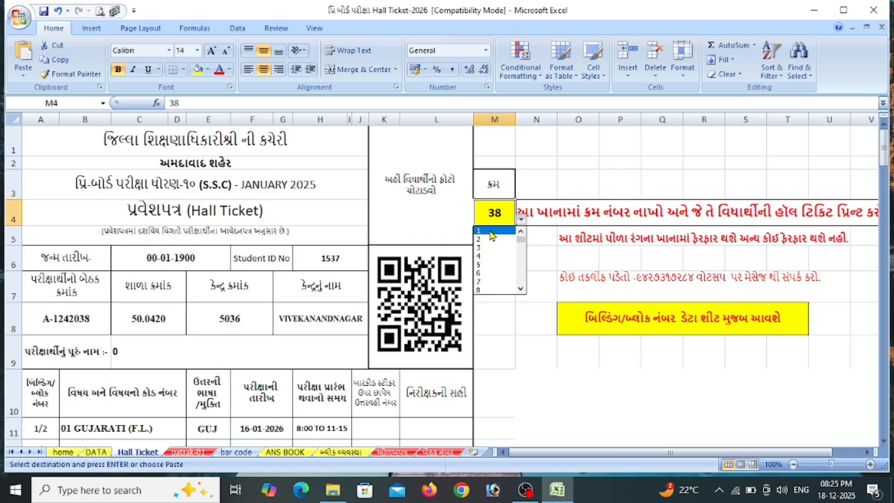
click(490, 232)
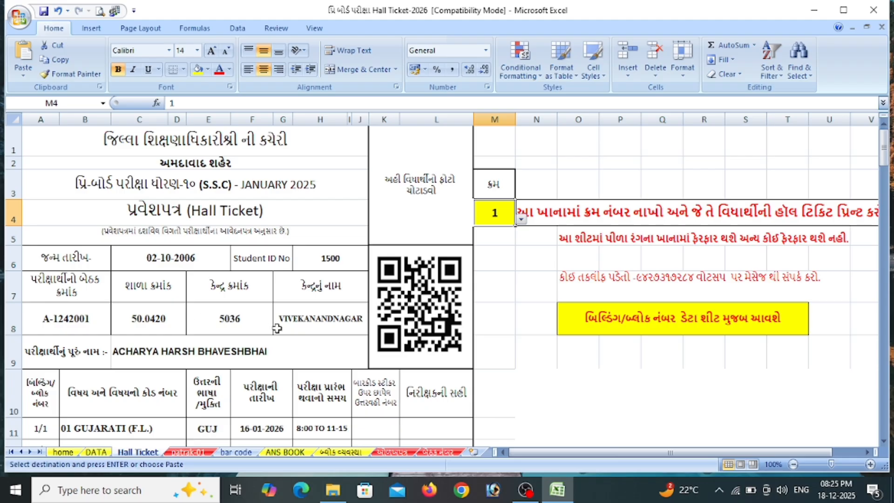
Examine the hall ticket from the student name in C9 down through the subject timetable to row 19
click(319, 344)
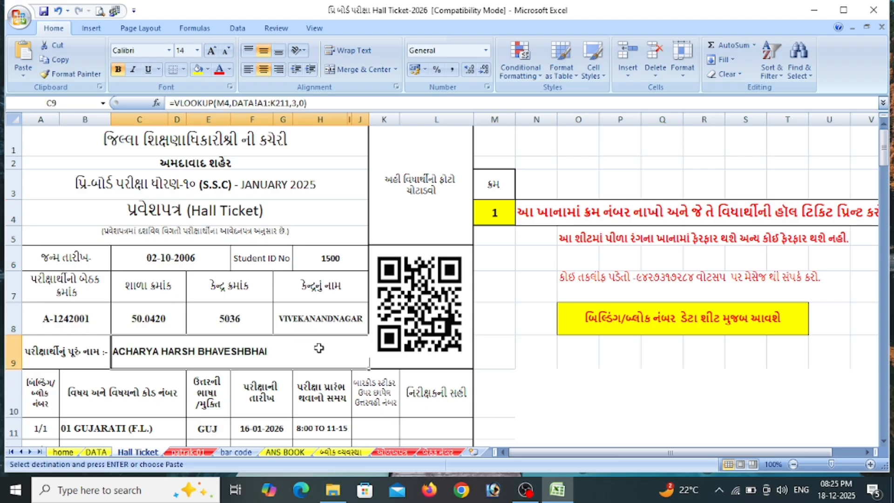
key(Down)
key(Down)
key(Down)
key(Down)
key(Down)
key(Down)
key(Down)
key(Down)
key(Down)
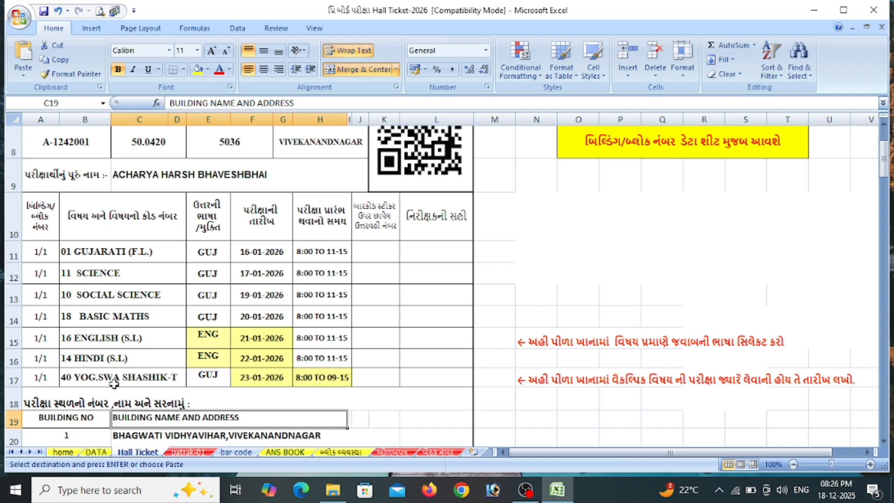
Check the optional subject's exam date in F17 and time in H17, plus the building names and addresses below
click(256, 378)
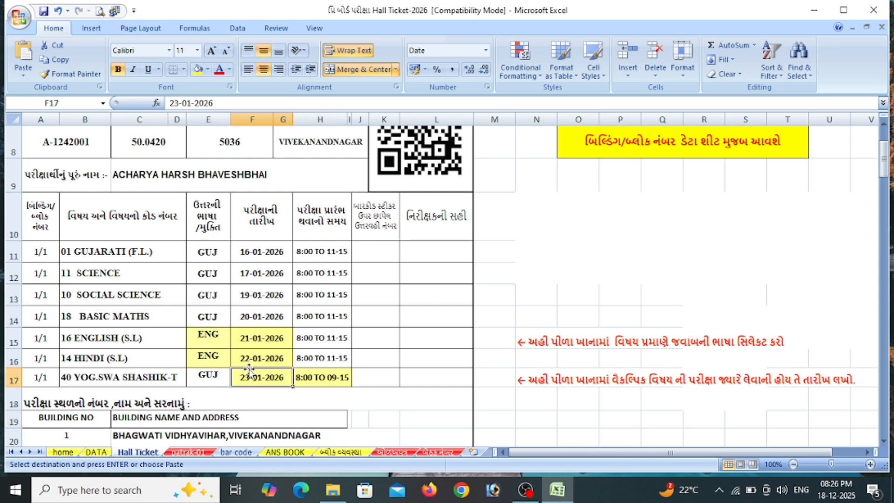
click(321, 378)
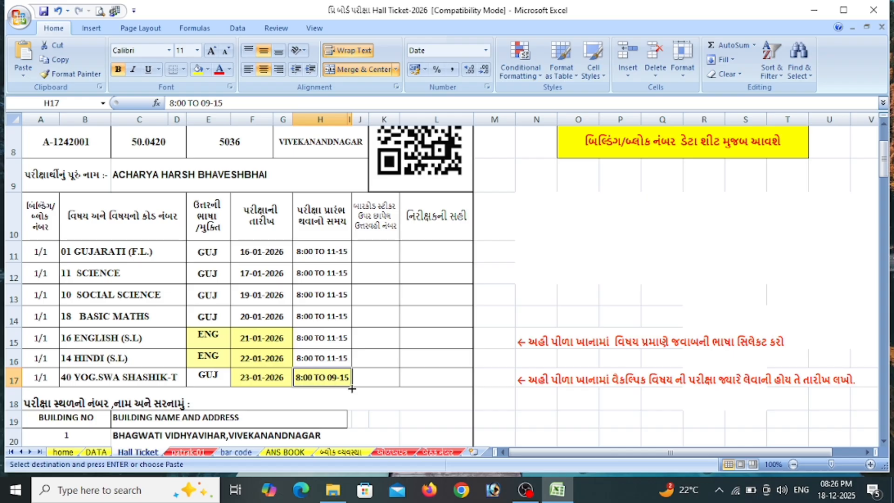
key(Down)
key(Down)
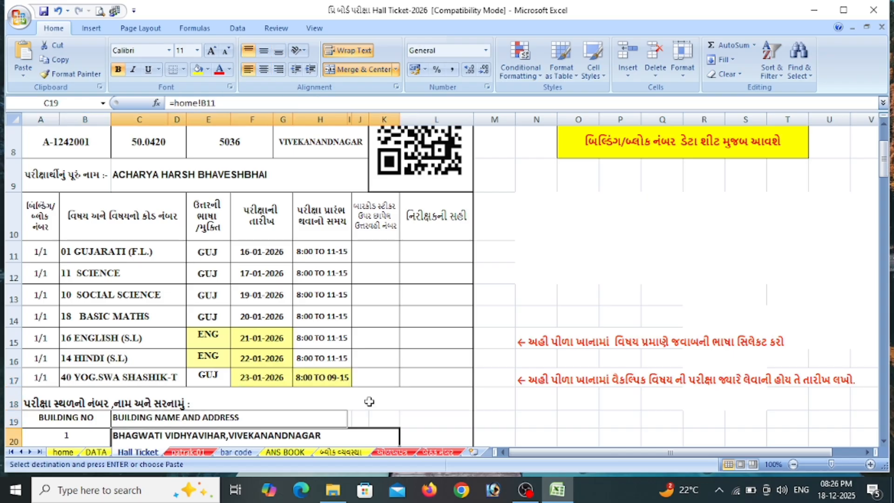
key(Down)
key(Down)
key(Down)
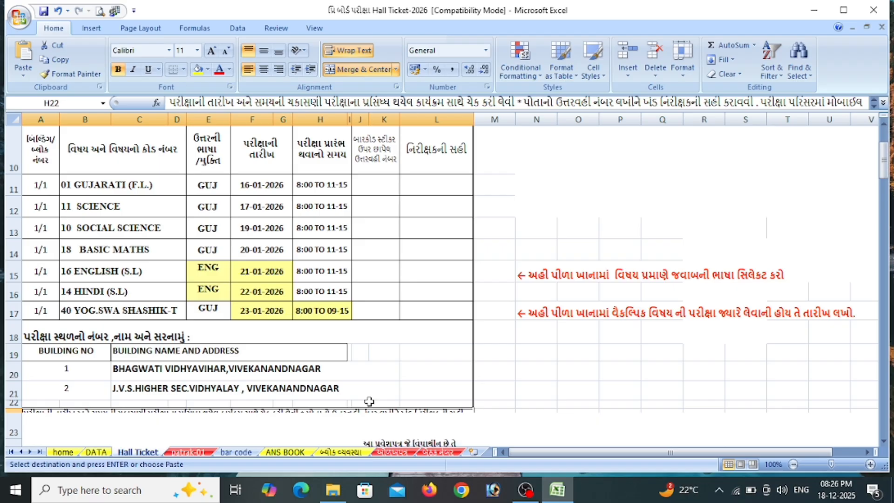
Read through the hall ticket's photo and signature boxes and the exam instructions down to item 6 in row 36
key(Down)
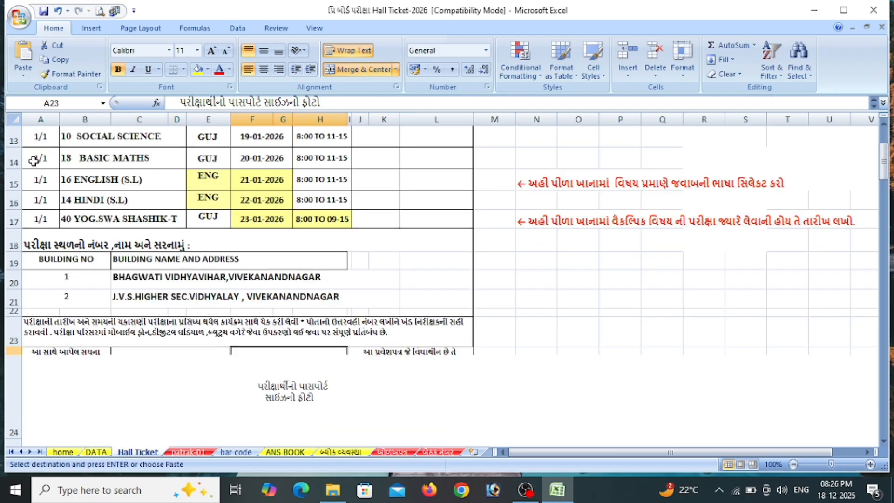
key(Down)
key(Down)
key(Down)
key(Down)
key(Down)
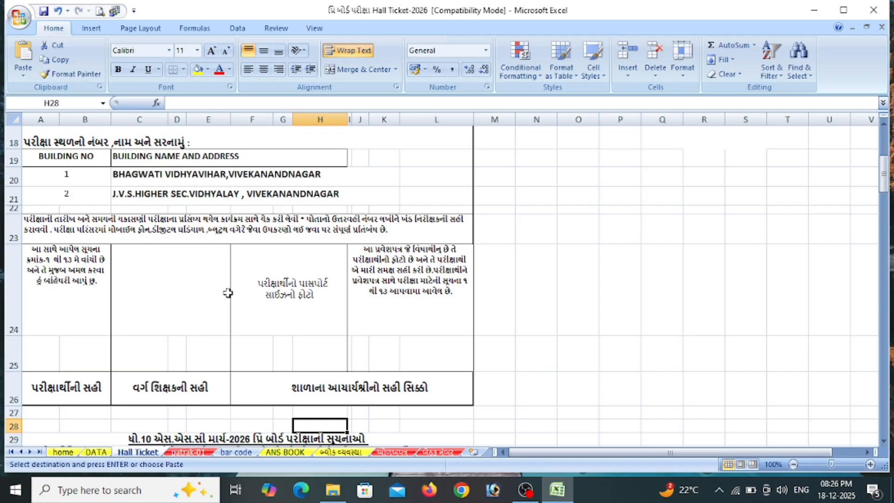
key(Down)
key(Down)
key(Down)
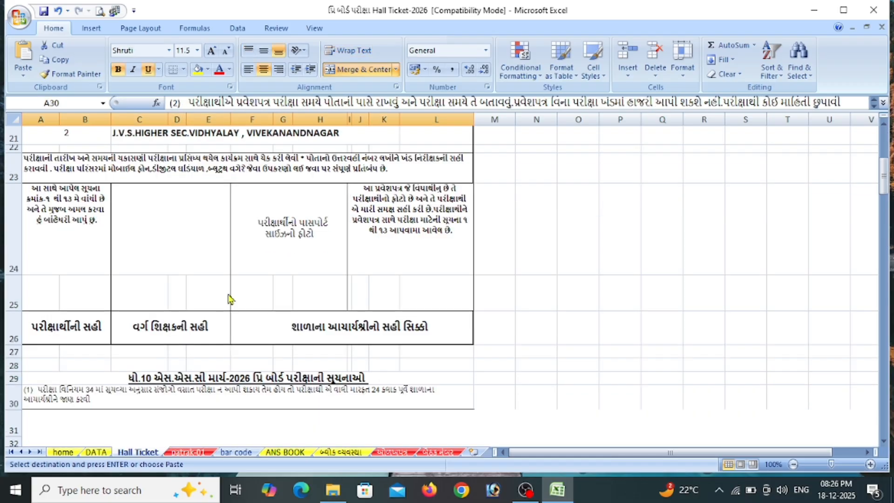
key(Down)
key(Down)
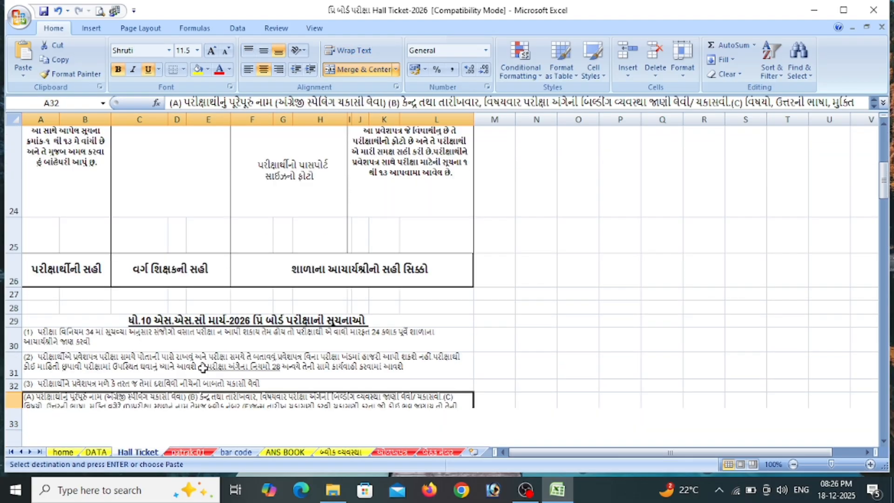
key(Down)
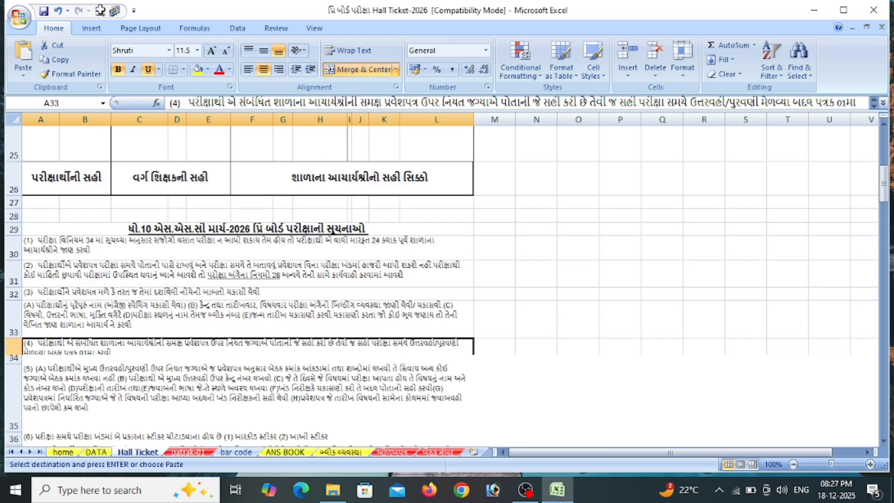
key(Down)
key(Down)
key(Down)
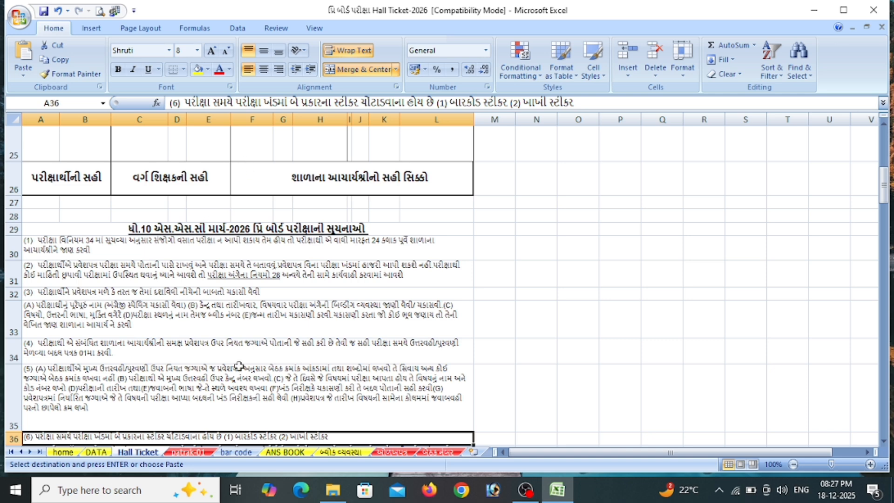
Preview the patrak-01 sheet as it will print and view its second page
click(188, 452)
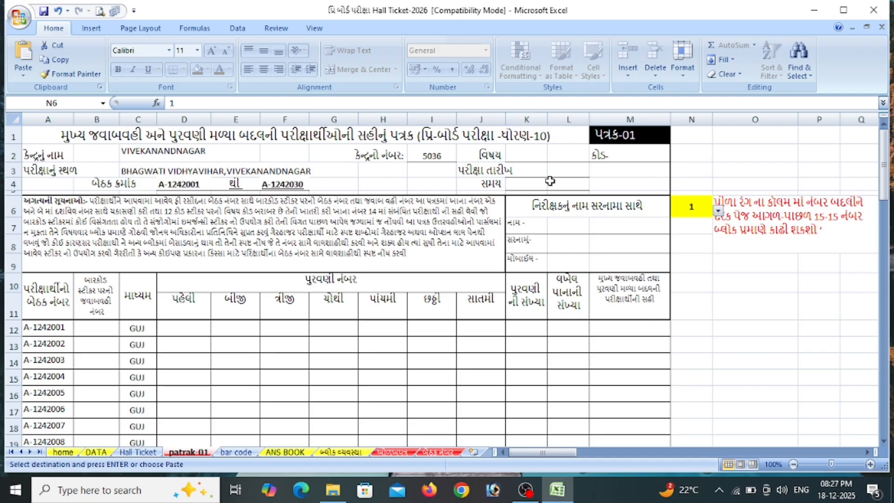
click(101, 13)
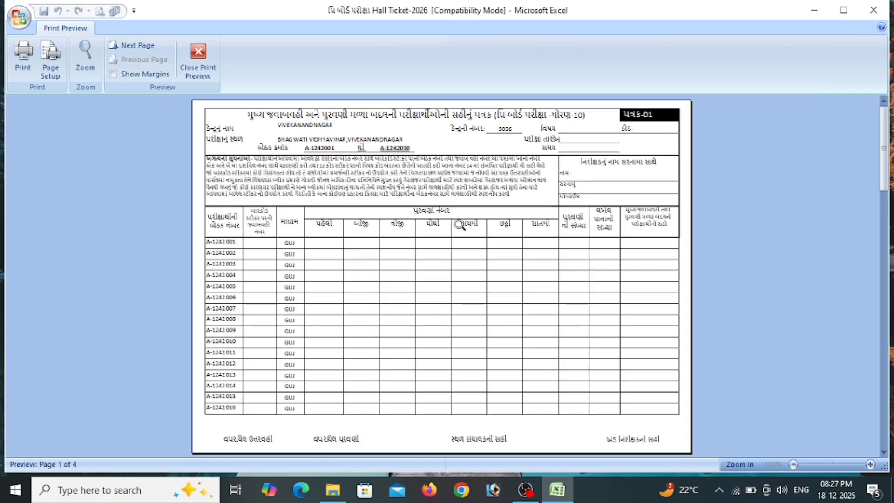
click(135, 46)
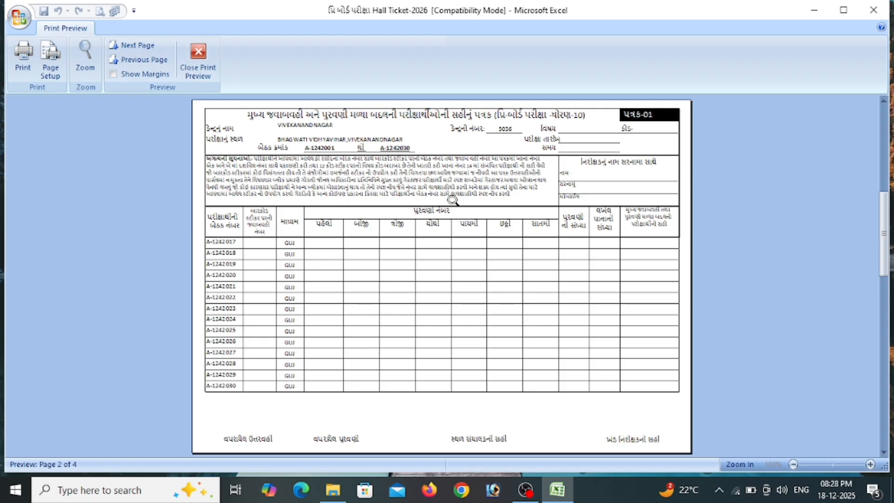
Leave the patrak-01 preview and choose page number 1 in the yellow cell N6
click(207, 52)
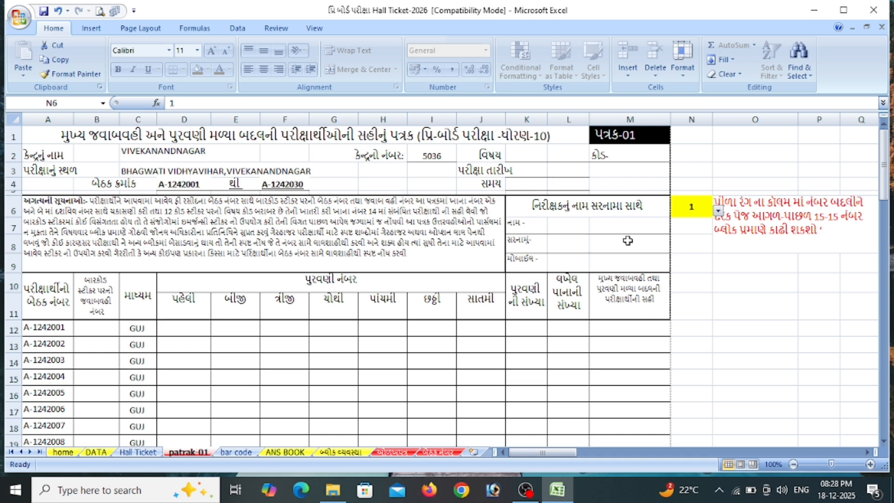
click(718, 212)
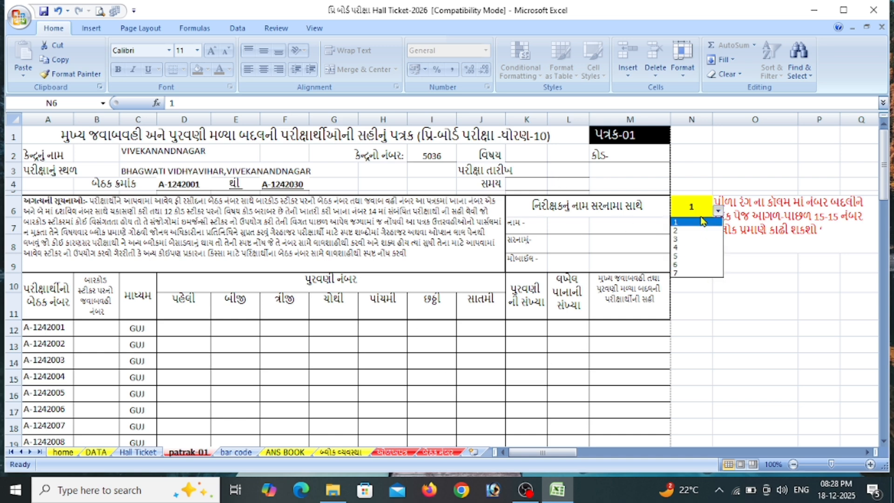
click(703, 222)
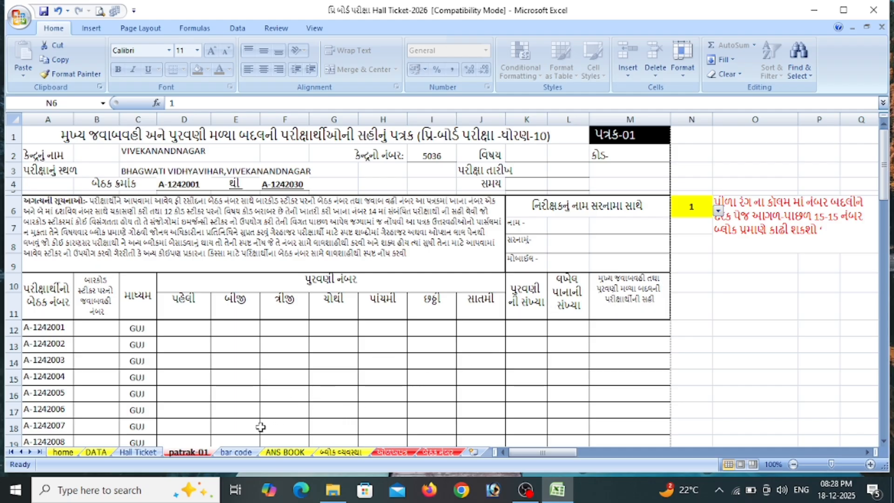
On the bar code sheet, set the stickers' subject code in S8 to 10
click(236, 452)
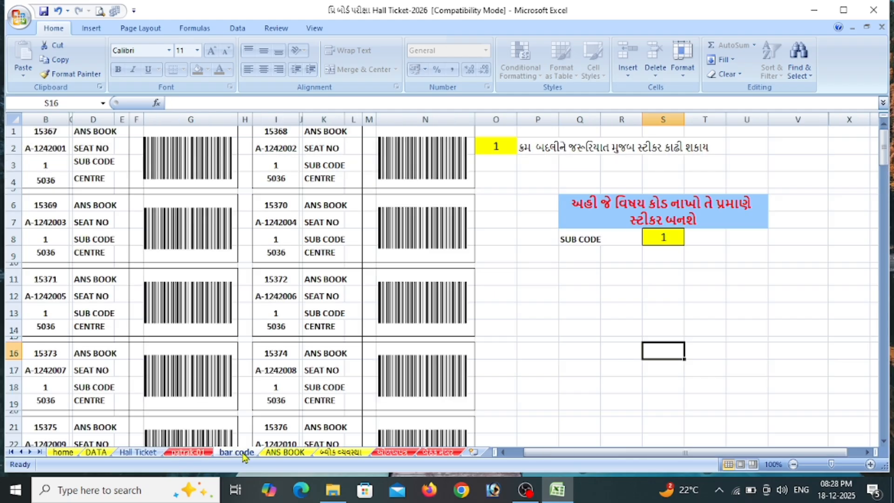
key(Up)
key(Up)
key(Up)
key(Up)
key(Up)
key(Up)
key(Up)
key(Up)
key(Up)
key(Up)
key(Up)
key(Up)
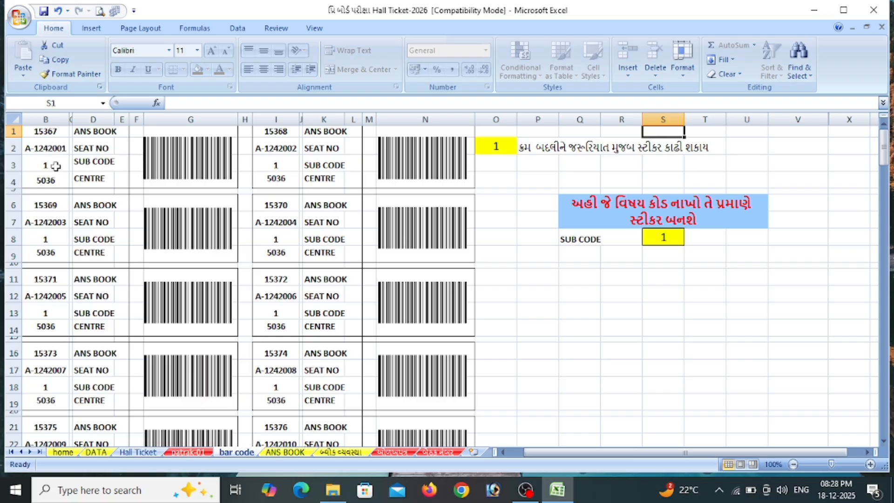
click(674, 236)
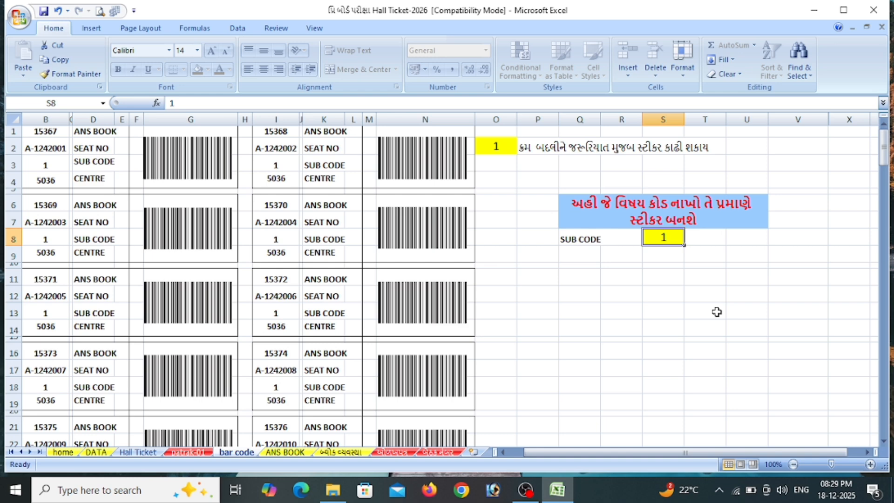
text(1)
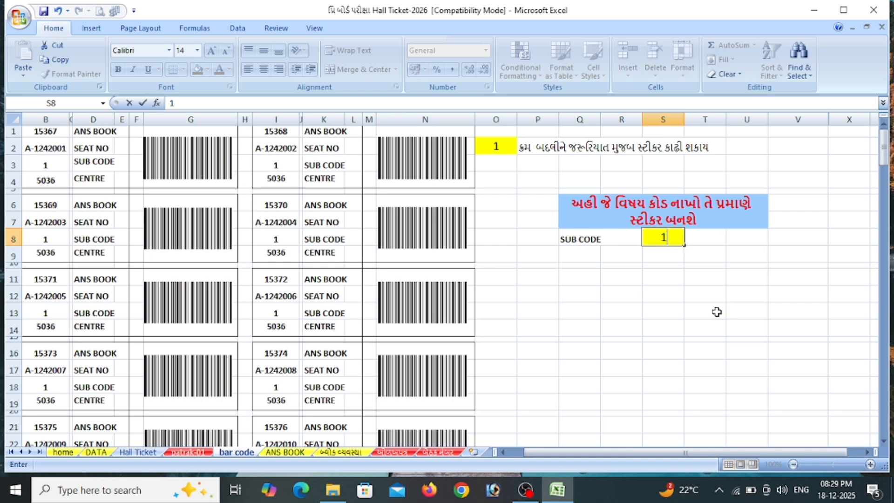
text(0)
click(598, 332)
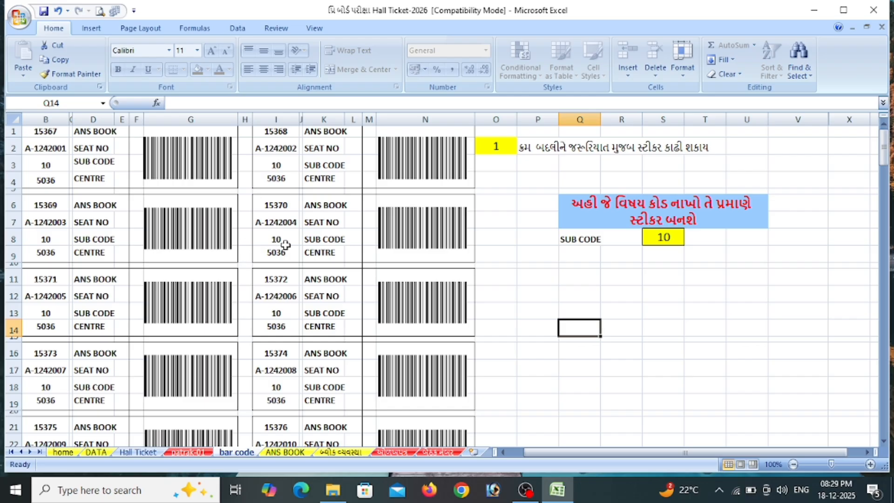
Preview the bar code stickers and the ઓળખપત્ર identity card sheet as they will print
click(102, 11)
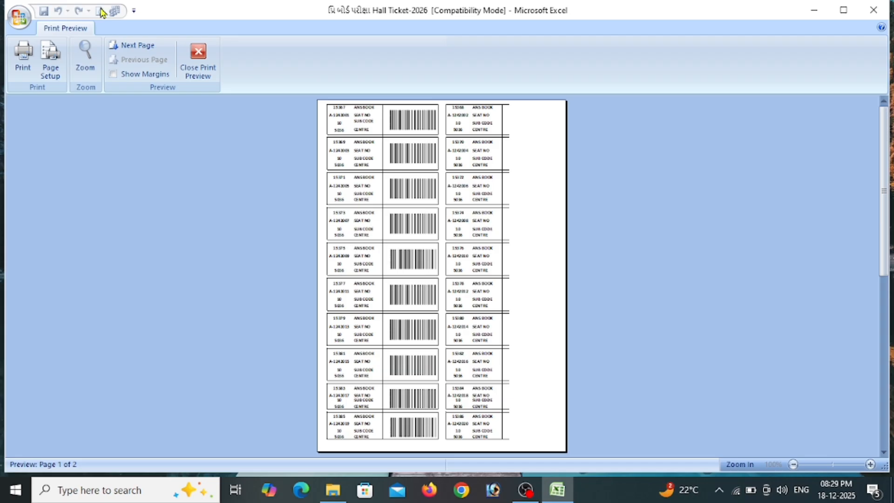
click(205, 55)
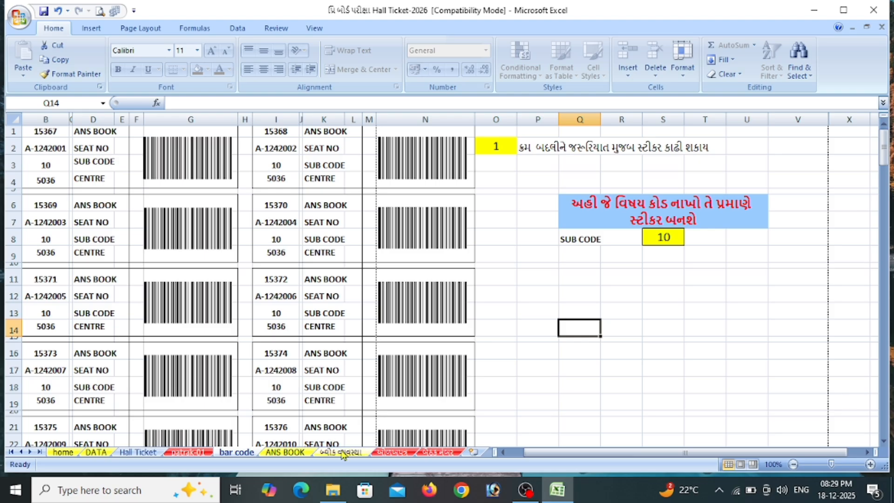
click(394, 452)
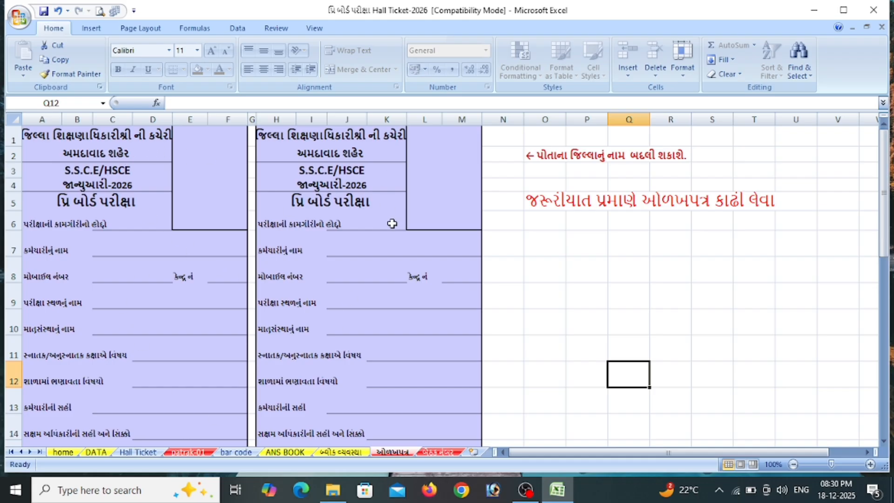
click(101, 10)
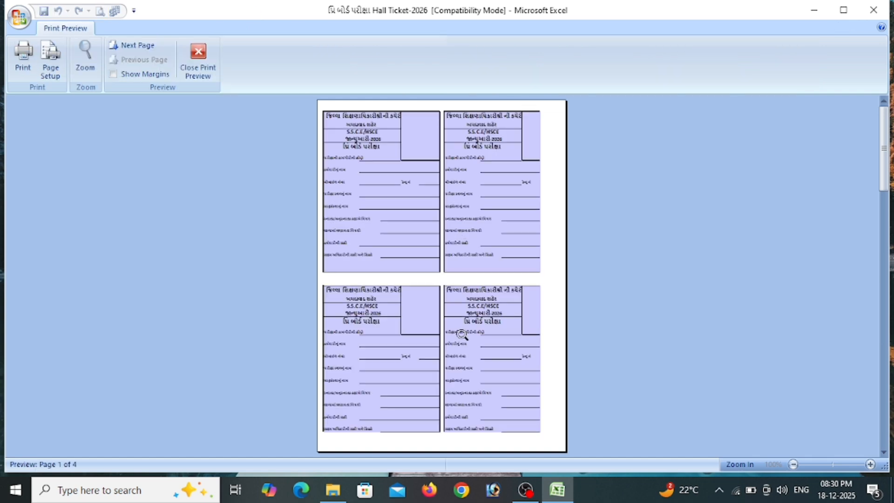
click(199, 54)
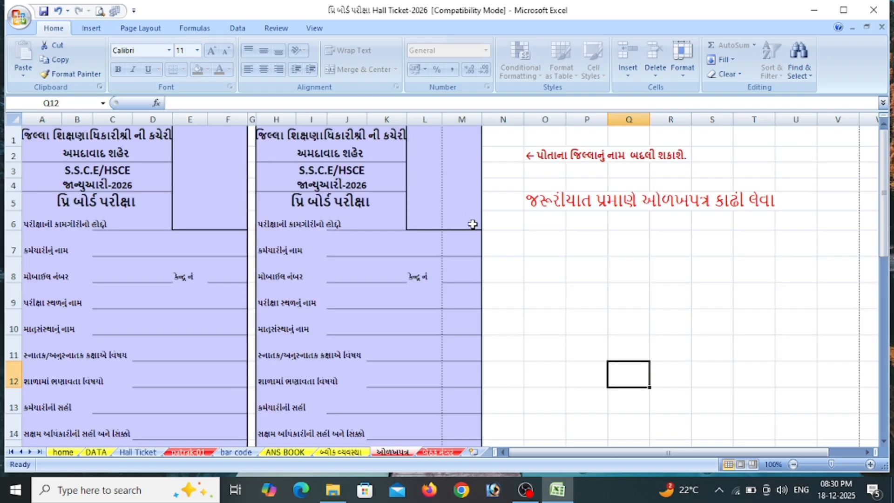
Look at the બેઠક નંબર sheet alongside the DATA sheet's seat numbers and preview the seat number labels as they will print
click(458, 454)
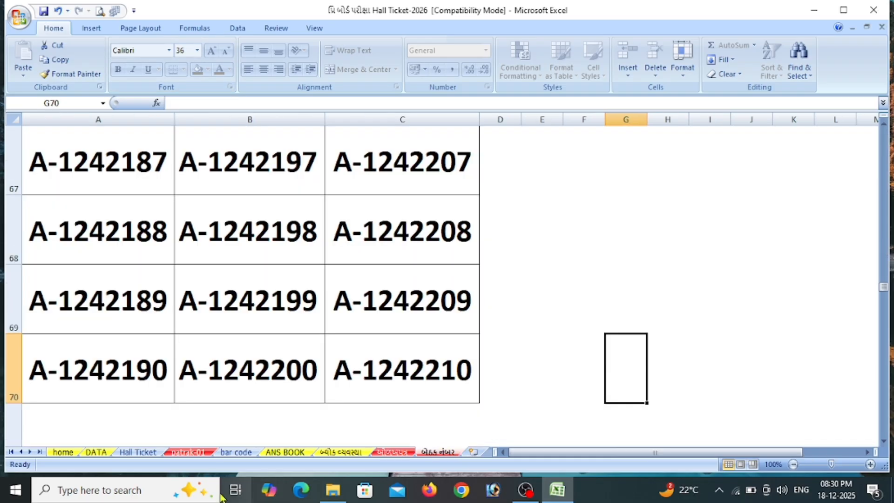
click(98, 456)
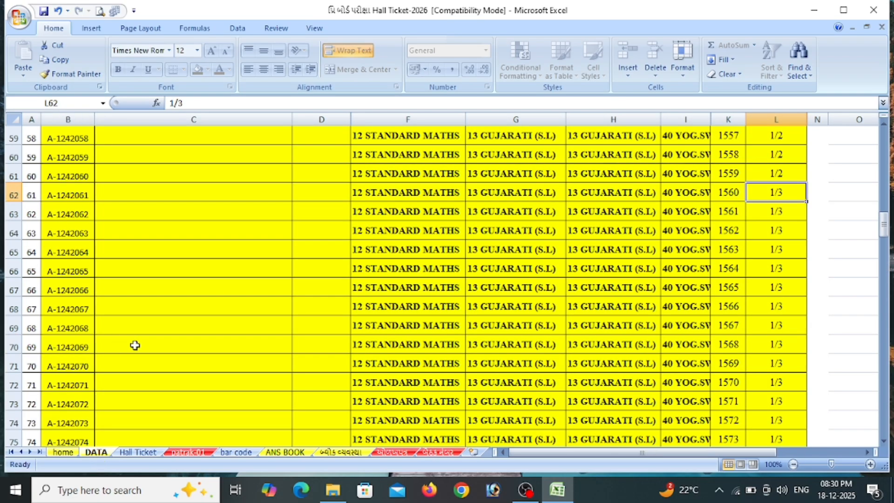
click(438, 452)
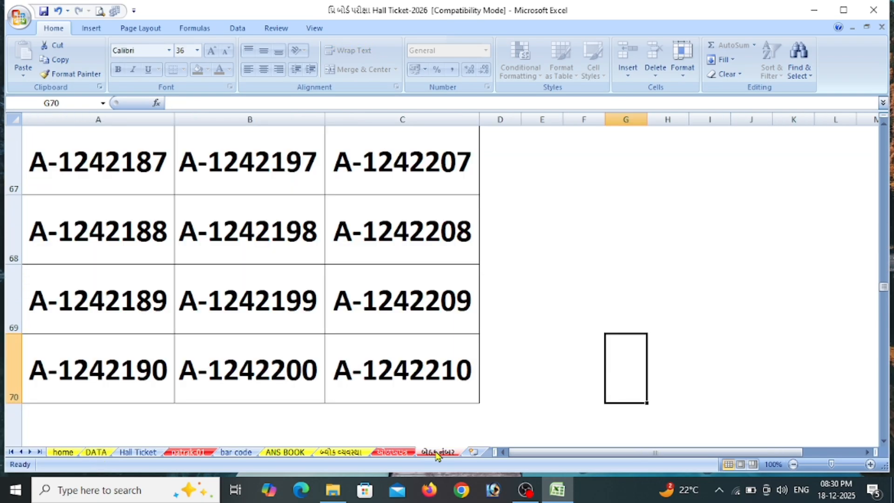
click(97, 10)
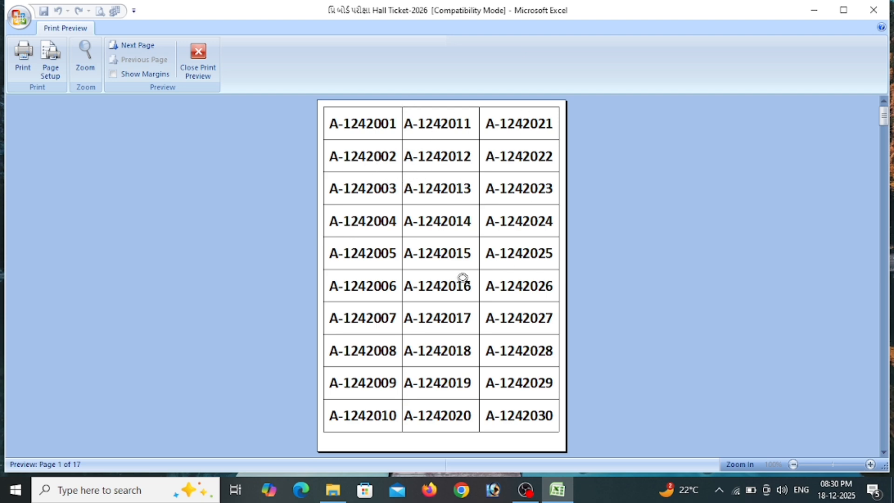
click(199, 56)
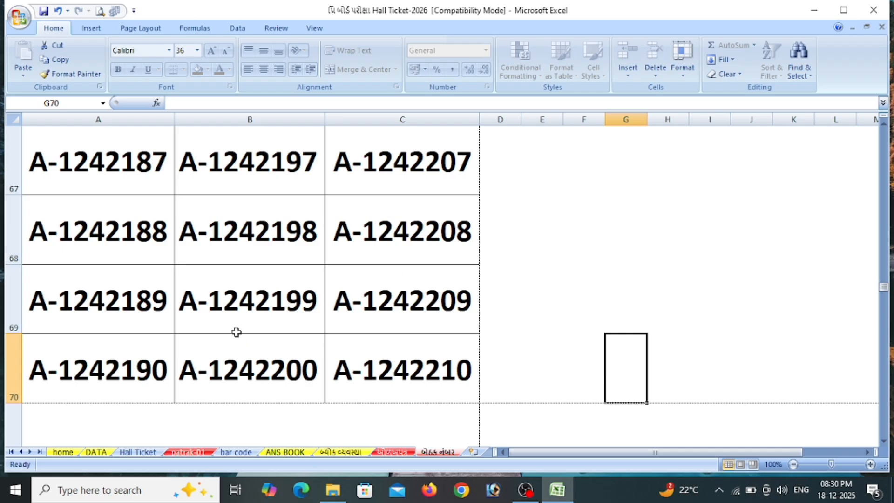
Return to the Hall Ticket sheet and review it upward from the instructions in row 36 to the building details at row 18
click(149, 452)
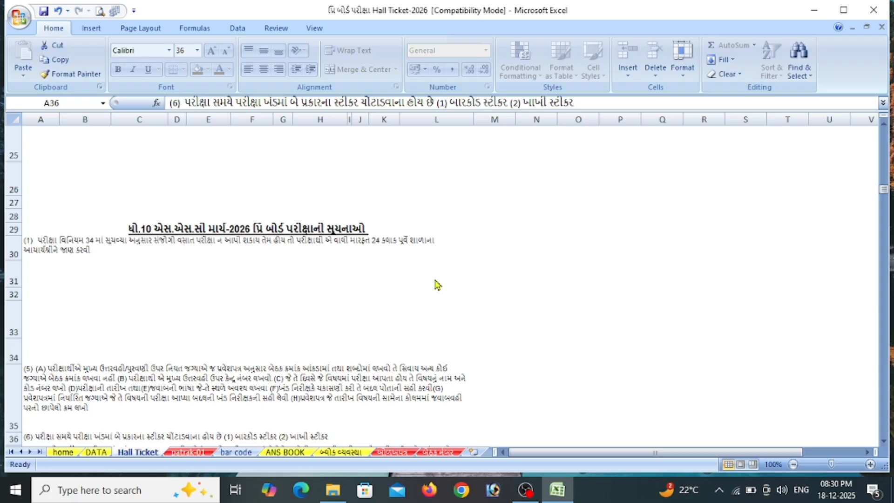
key(Up)
key(Up)
key(Up)
key(Up)
key(Up)
key(Up)
key(Up)
key(Up)
key(Up)
key(Up)
key(Up)
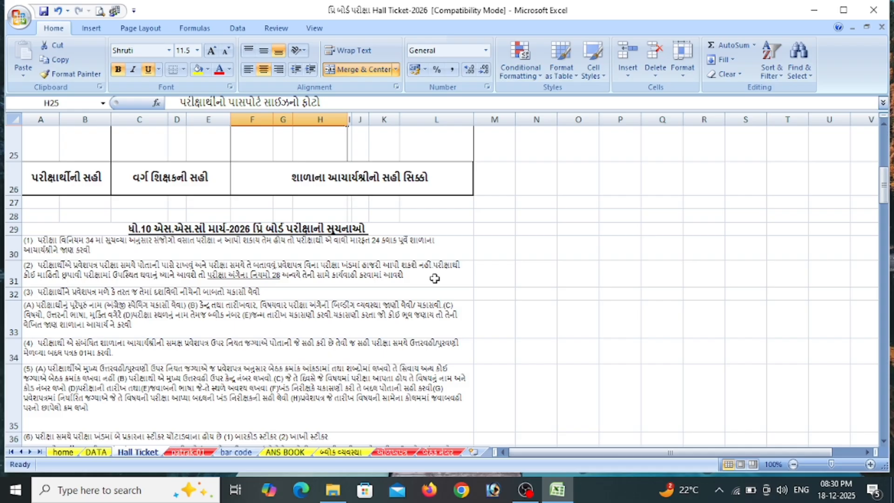
key(Up)
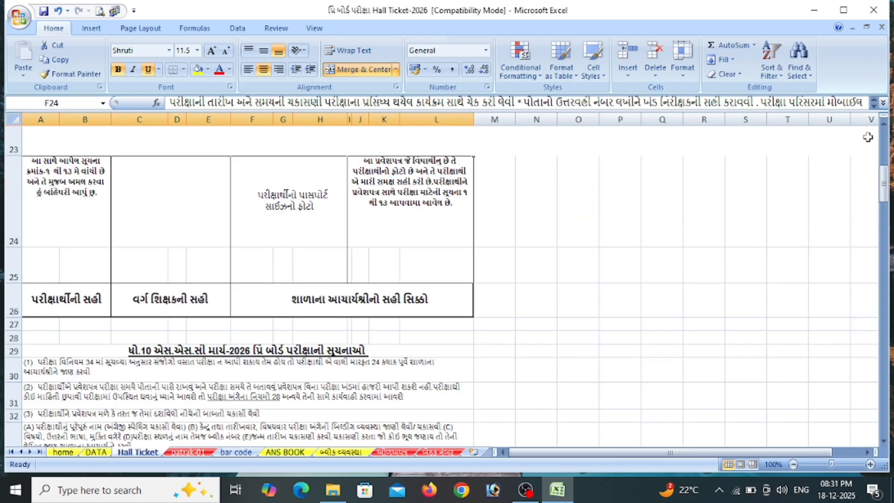
key(Up)
key(Up)
key(Up)
key(Up)
key(Up)
key(Up)
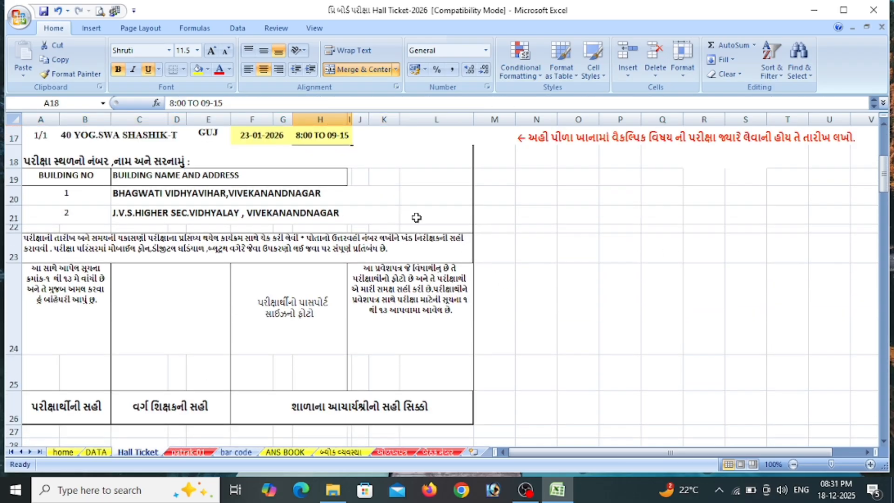
Review the hall ticket from the building list in row 20 up to the heading and the student photo box in K1
click(415, 215)
key(Up)
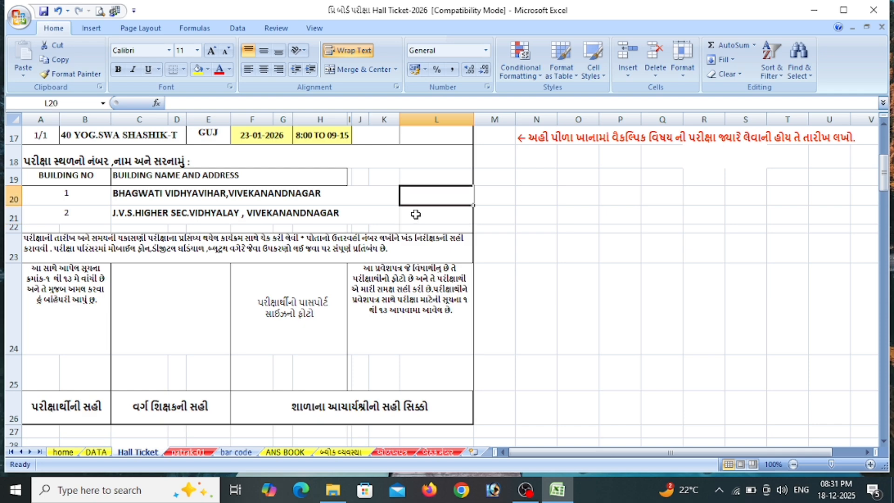
key(Up)
key(Up)
key(Up)
key(Up)
key(Up)
key(Up)
key(Up)
key(Up)
key(Up)
key(Up)
key(Up)
key(Up)
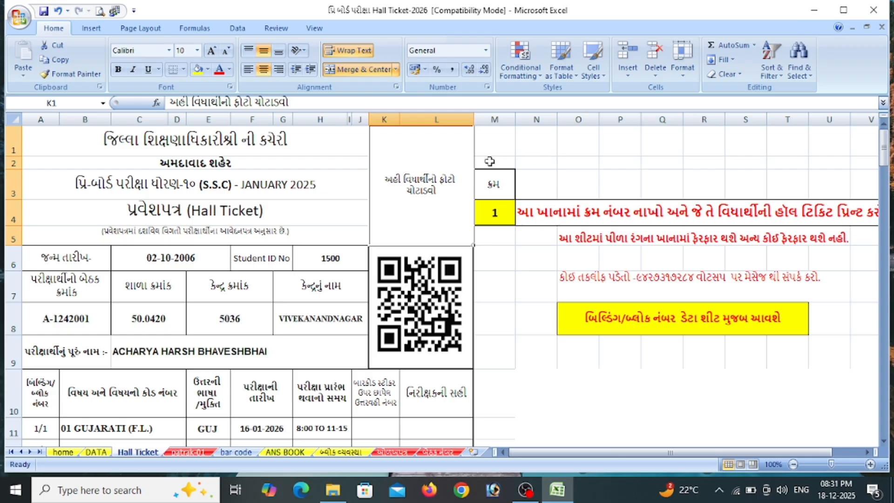
right_click(431, 165)
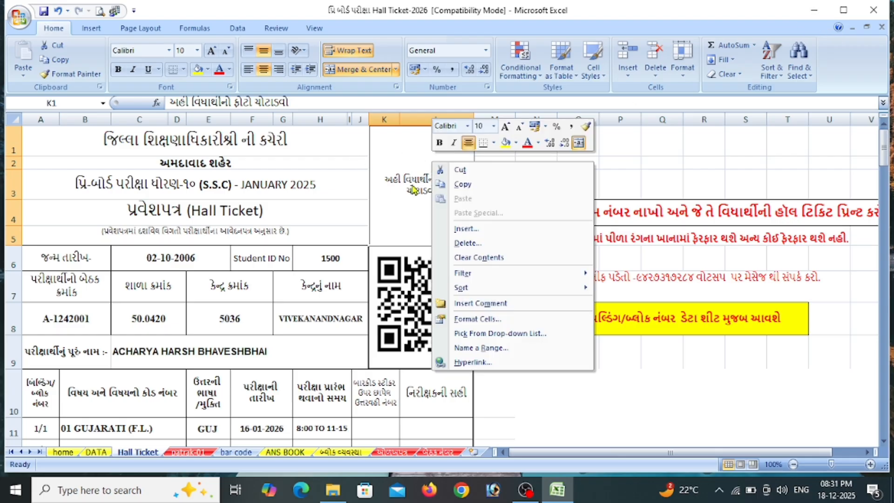
click(353, 198)
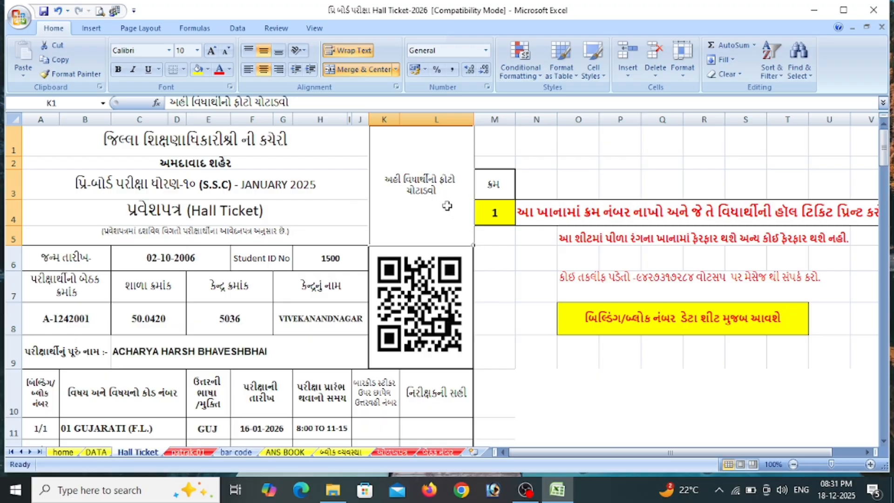
Switch the hall ticket to the second student by setting the serial number in M4 to 2
click(578, 148)
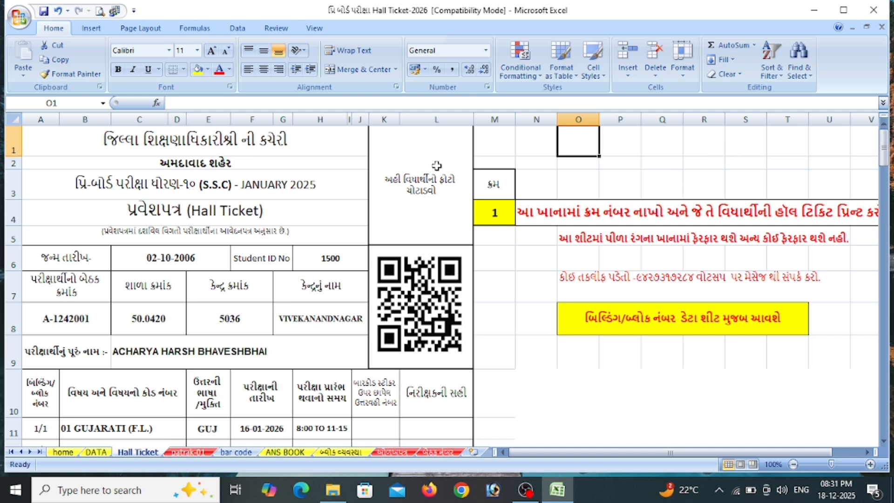
click(509, 209)
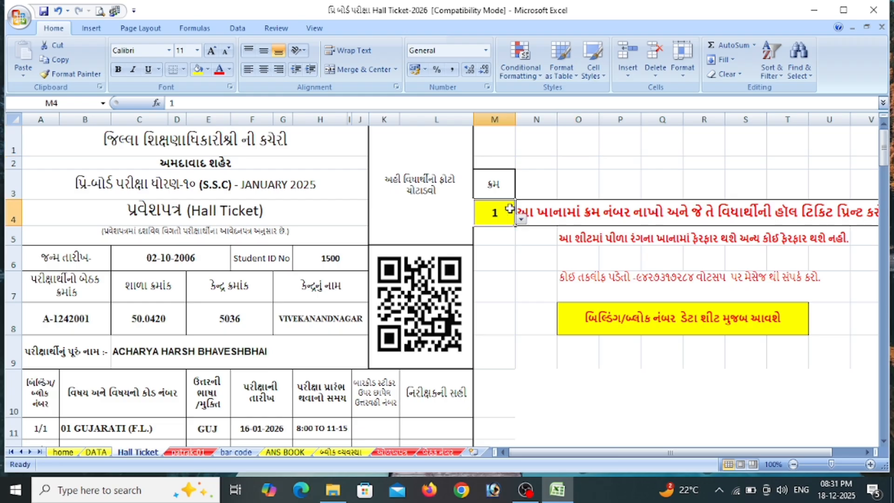
click(521, 219)
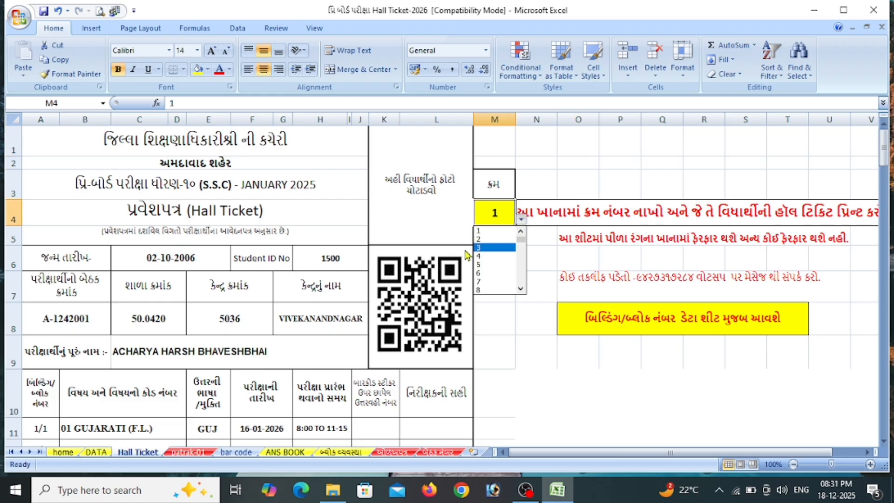
click(508, 239)
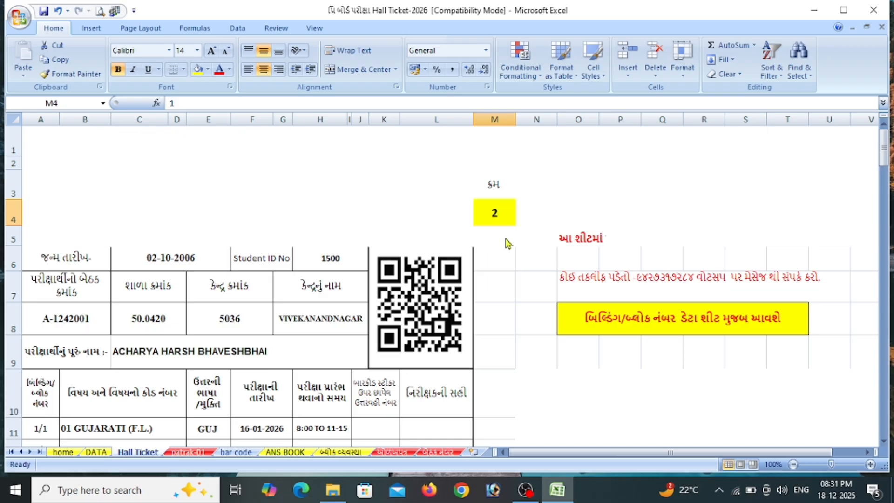